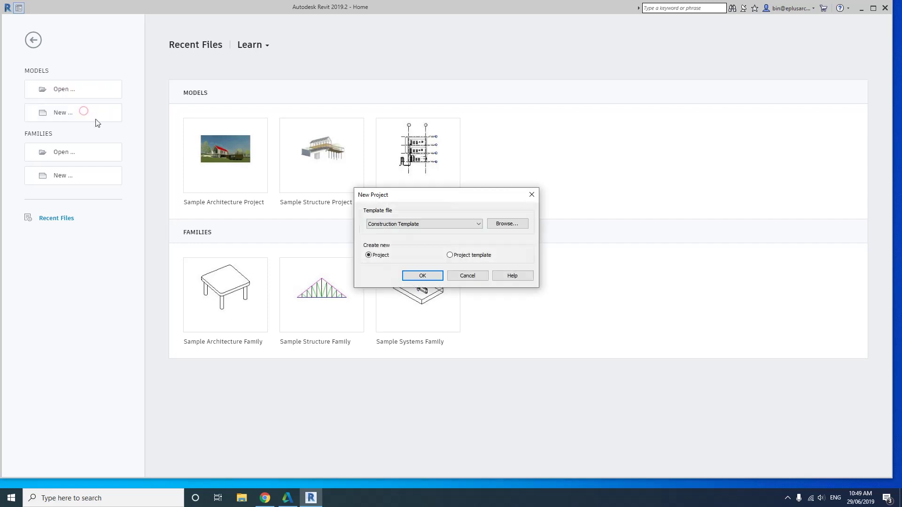
# Start a new project from the template and draw horizontal grid line 1.
pyautogui.click(415, 224)
pyautogui.click(405, 273)
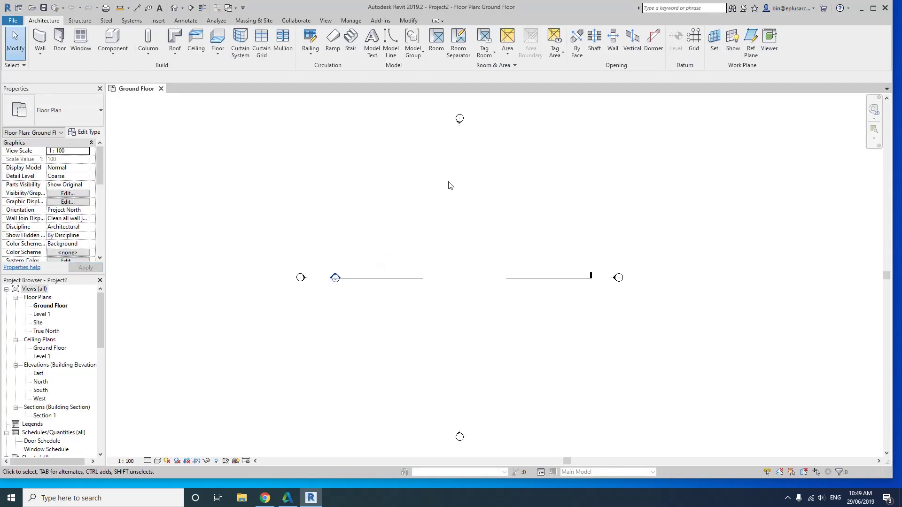
pyautogui.click(694, 41)
pyautogui.click(387, 175)
pyautogui.click(548, 175)
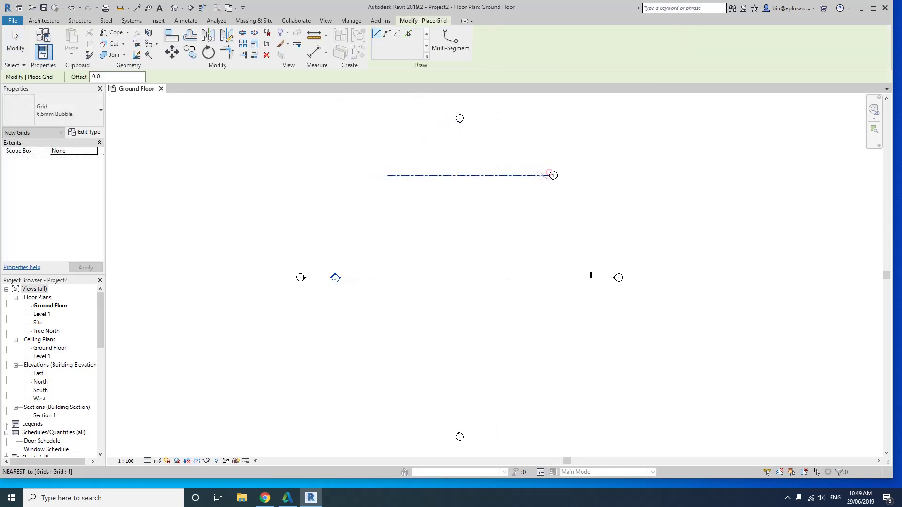
pyautogui.press('Escape')
pyautogui.press('Escape')
# Copy grid line 1 downward to create grid line 2.
pyautogui.press('c')
pyautogui.press('o')
pyautogui.click(514, 175)
pyautogui.click(515, 238)
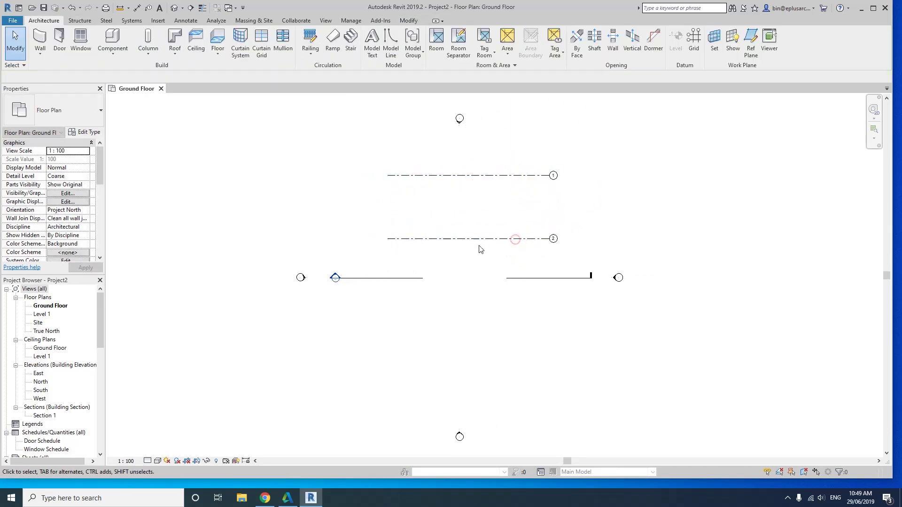
# Draw a vertical grid line crossing grids 1 and 2 and rename it A.
pyautogui.press('g')
pyautogui.press('r')
pyautogui.click(428, 262)
pyautogui.click(425, 145)
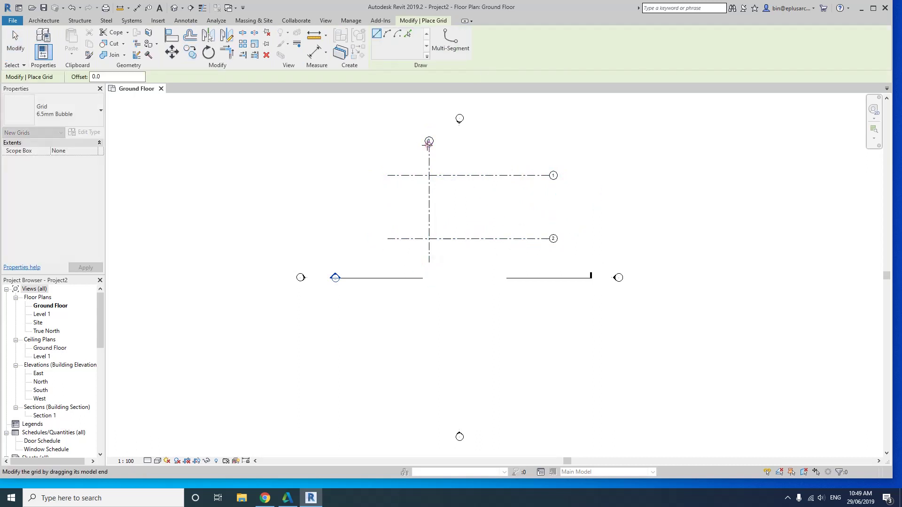
pyautogui.press('Escape')
pyautogui.press('Escape')
pyautogui.scroll(3, 424, 144)
pyautogui.doubleClick(430, 141)
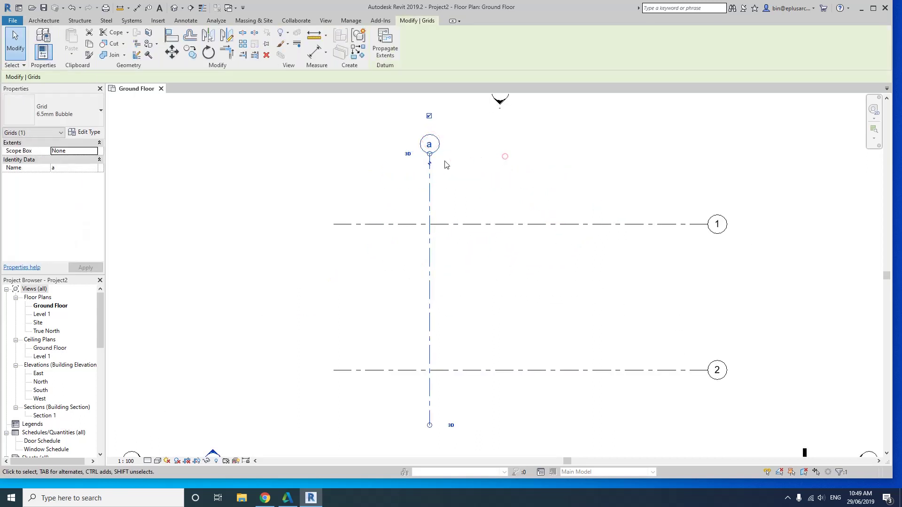
pyautogui.click(429, 144)
pyautogui.click(494, 152)
# Copy grid A to the right to create vertical grid B.
pyautogui.scroll(-2, 445, 191)
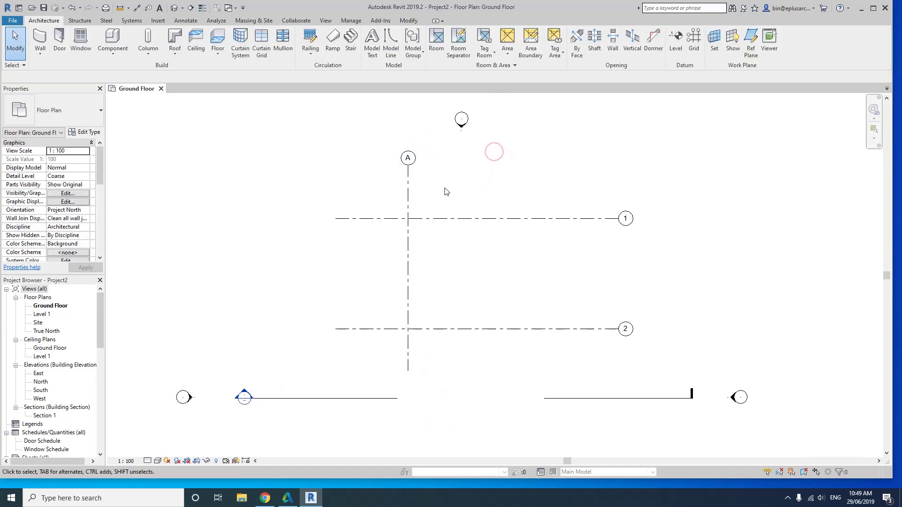
pyautogui.click(406, 185)
pyautogui.press('c')
pyautogui.press('o')
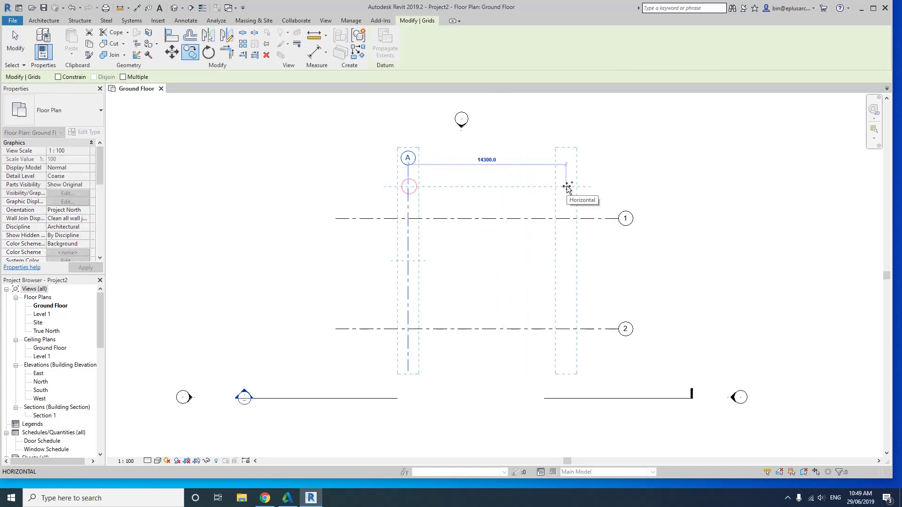
pyautogui.click(563, 187)
pyautogui.press('Escape')
pyautogui.scroll(2, 533, 234)
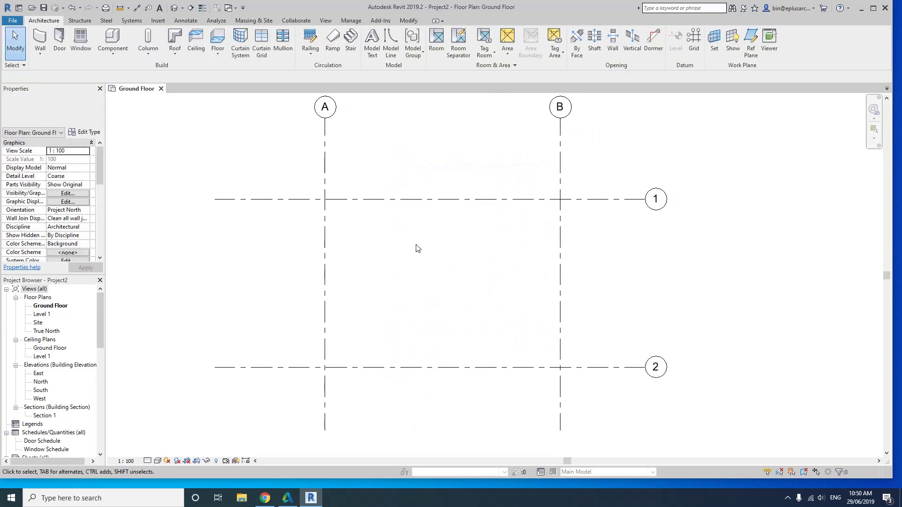
pyautogui.click(80, 20)
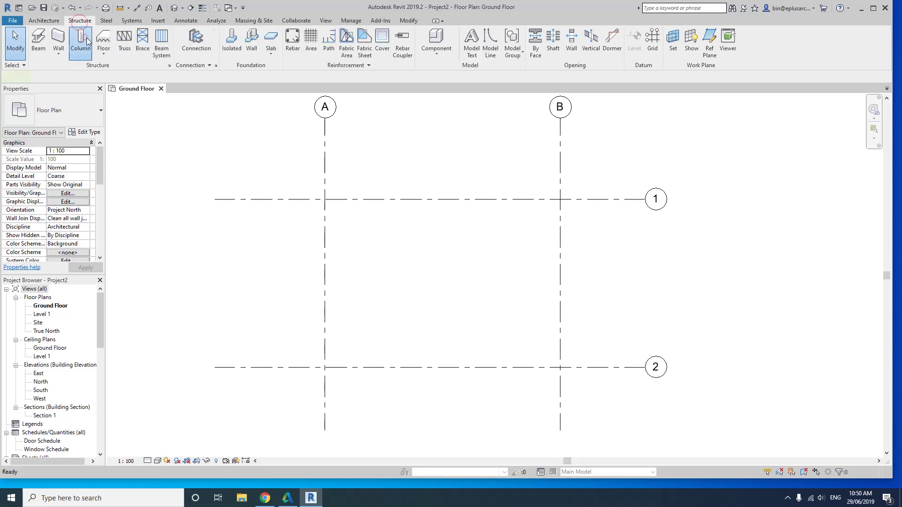
# Place structural columns at the grid intersections using default settings.
pyautogui.click(87, 42)
pyautogui.click(448, 44)
pyautogui.moveTo(601, 150)
pyautogui.mouseDown()
pyautogui.moveTo(330, 371)
pyautogui.moveTo(278, 377)
pyautogui.mouseUp()
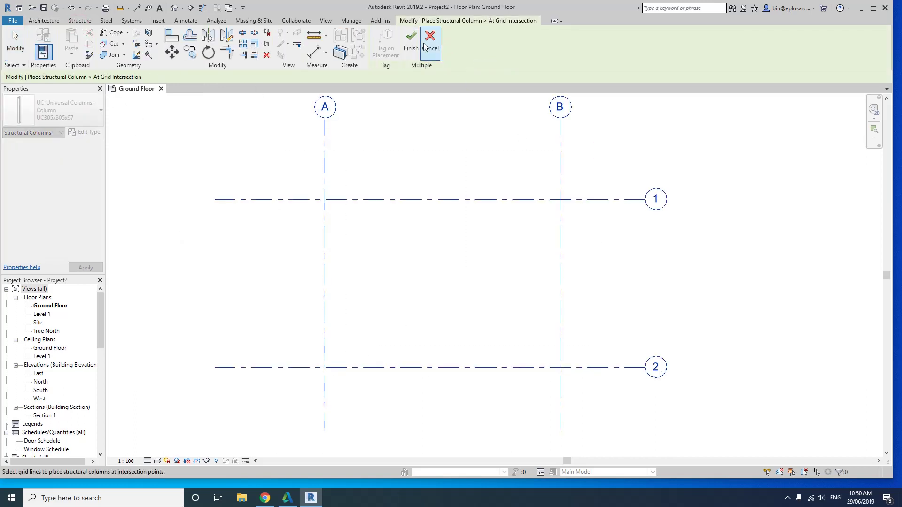
pyautogui.click(411, 42)
pyautogui.press('Escape')
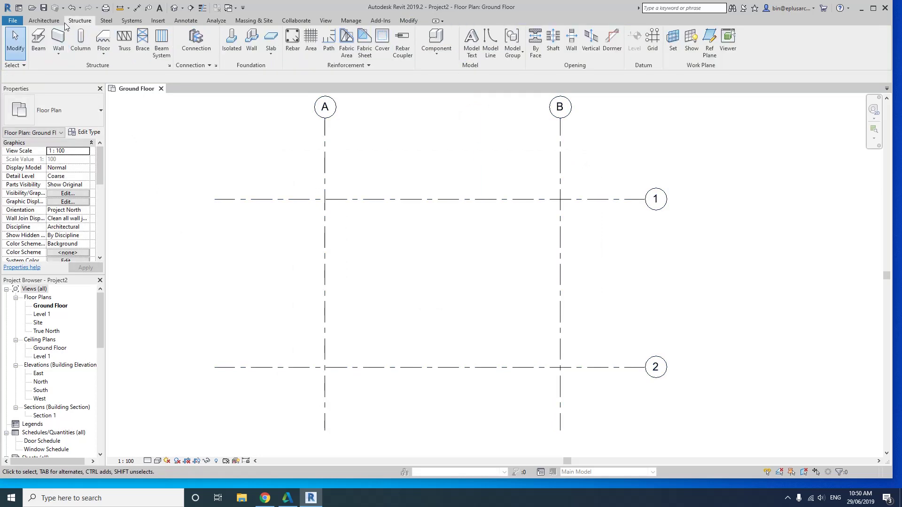
# Place columns with tops at Level 1 at all intersections of grids A, B, 1 and 2.
pyautogui.click(84, 39)
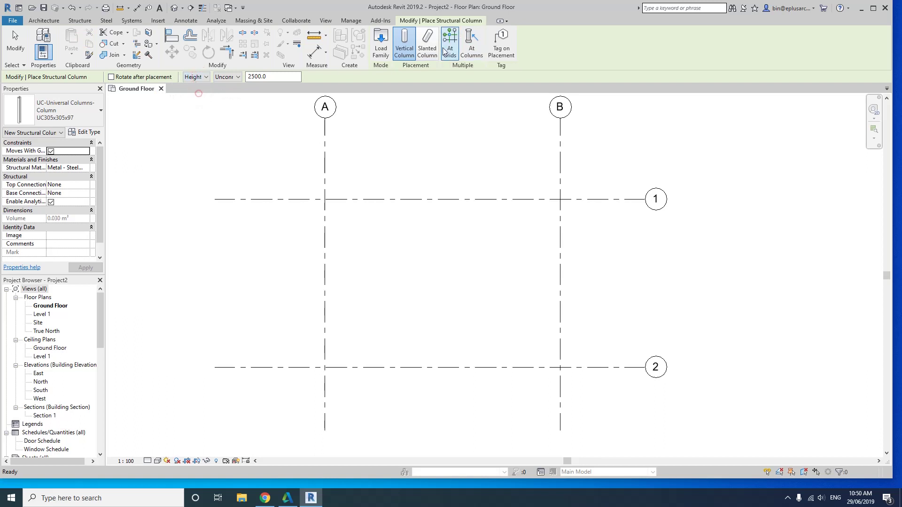
pyautogui.click(238, 77)
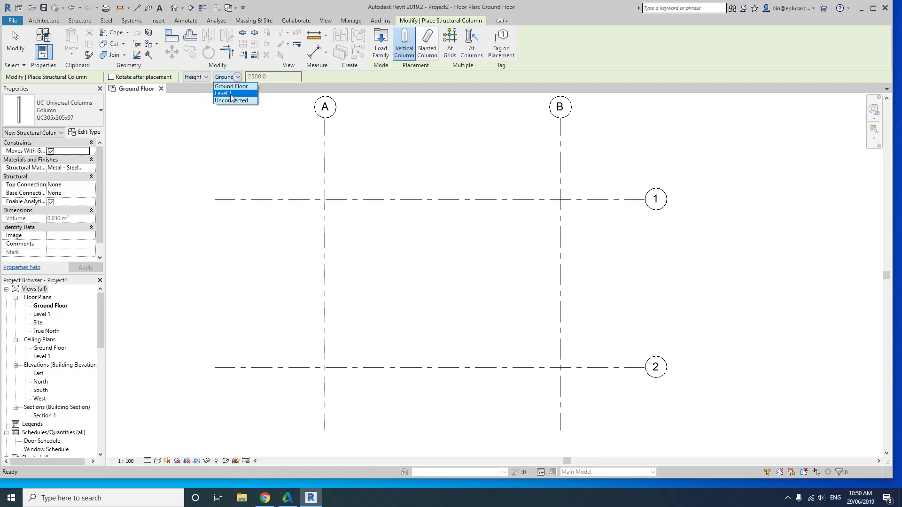
pyautogui.click(242, 94)
pyautogui.click(450, 45)
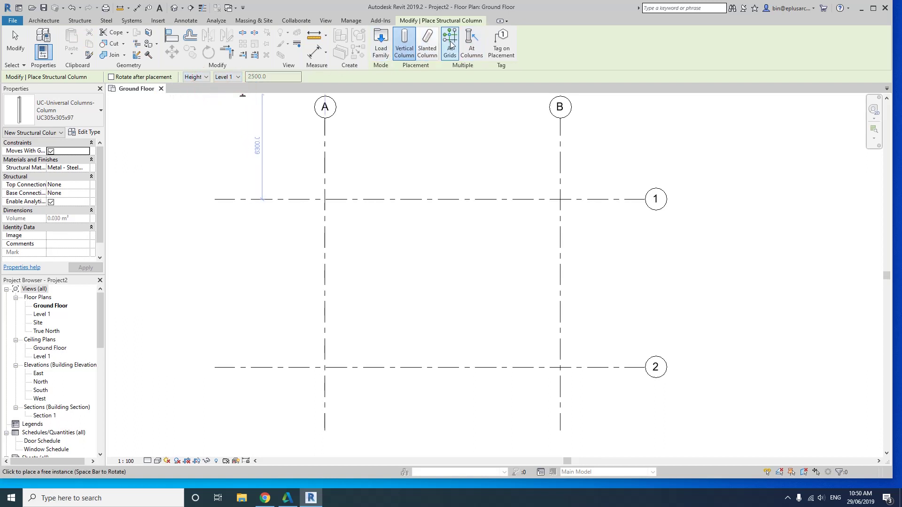
pyautogui.moveTo(587, 169); pyautogui.dragTo(300, 315)
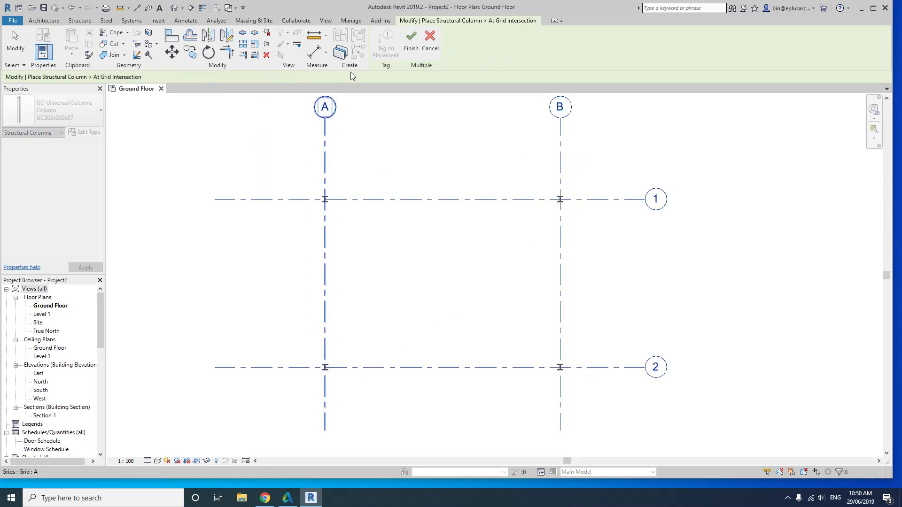
pyautogui.click(409, 47)
pyautogui.press('Escape')
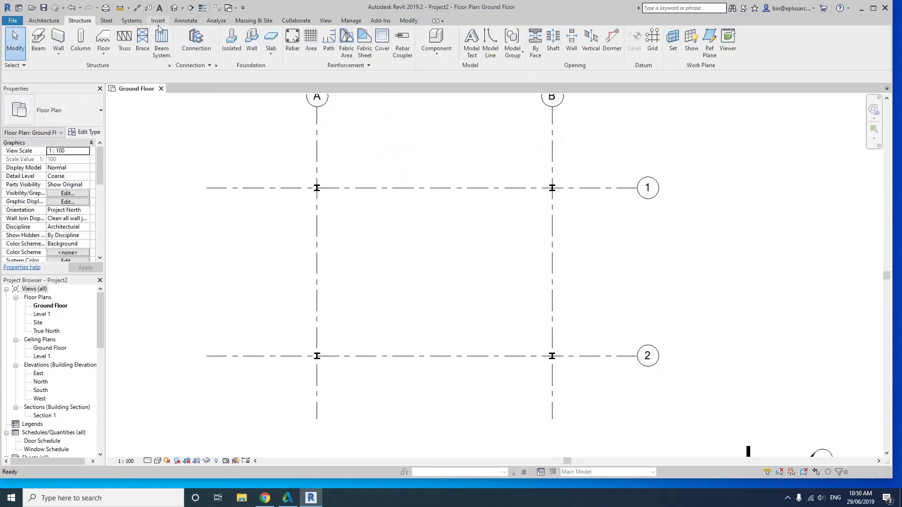
# Inspect the four columns in the default 3D view from a near-front angle.
pyautogui.click(173, 8)
pyautogui.moveTo(484, 226)
pyautogui.keyDown('shift'); pyautogui.mouseDown(button='middle')
pyautogui.moveTo(578, 116)
pyautogui.moveTo(583, 269)
pyautogui.moveTo(460, 256)
pyautogui.mouseUp(button='middle'); pyautogui.keyUp('shift')
pyautogui.scroll(3, 437, 254)
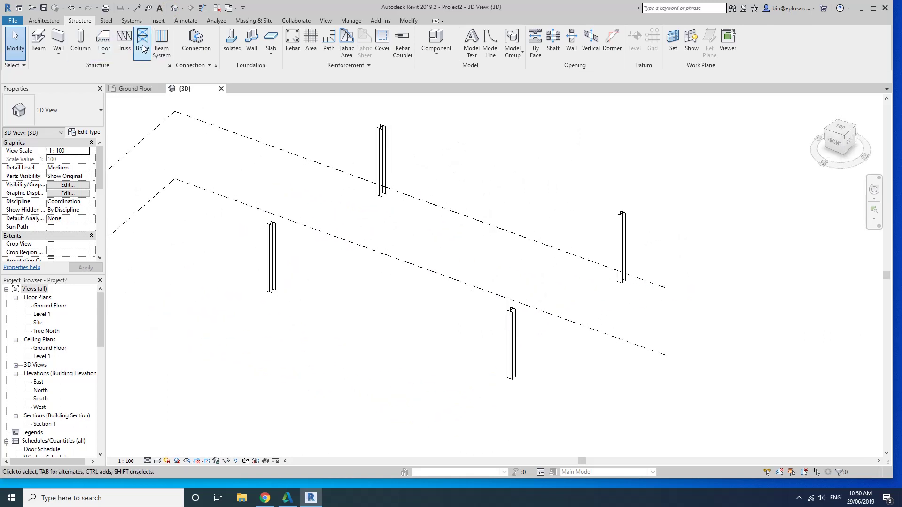
# Load the Howe Gabled Truss-8 Panel (AUS) family from the Structural Trusses folder.
pyautogui.click(122, 47)
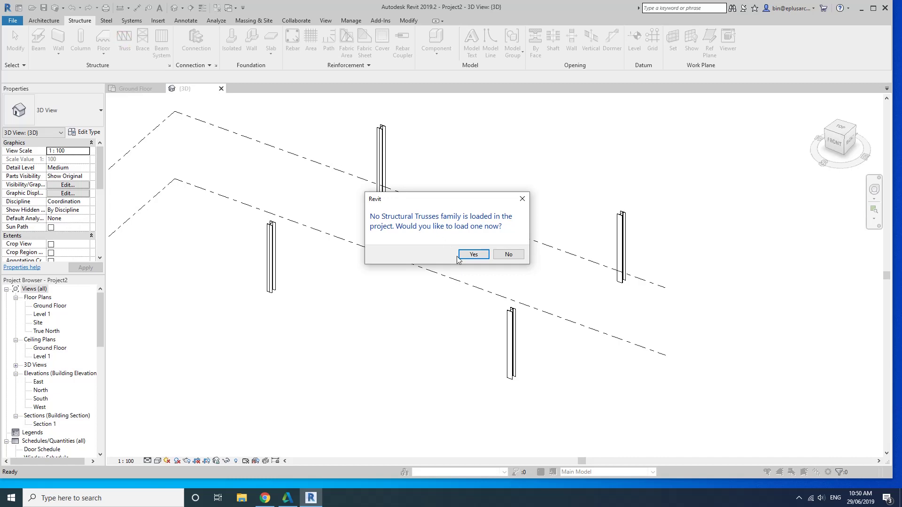
pyautogui.click(470, 258)
pyautogui.scroll(-6, 363, 254)
pyautogui.scroll(-1, 362, 254)
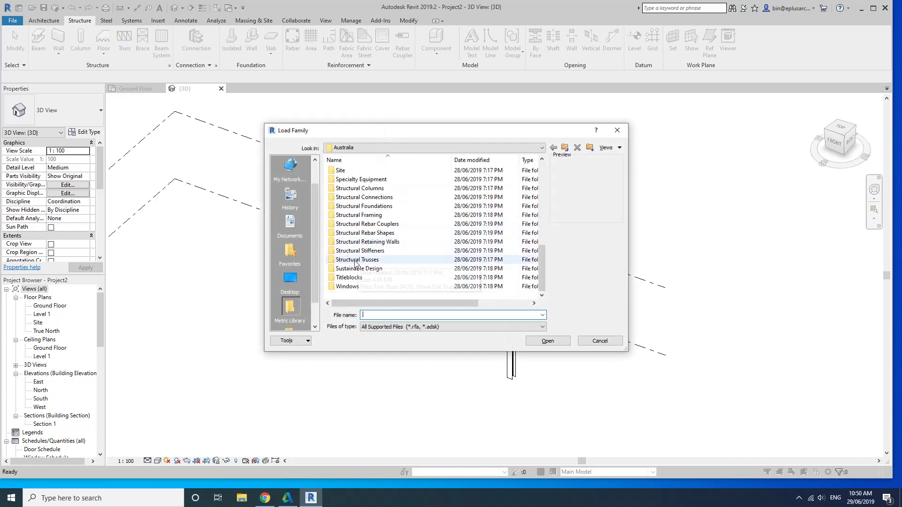
pyautogui.doubleClick(362, 260)
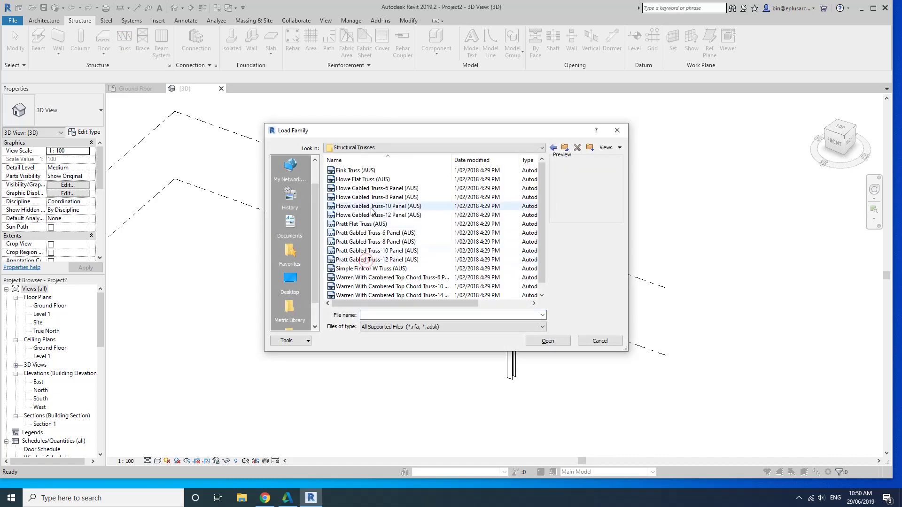
pyautogui.scroll(1, 371, 254)
pyautogui.click(370, 170)
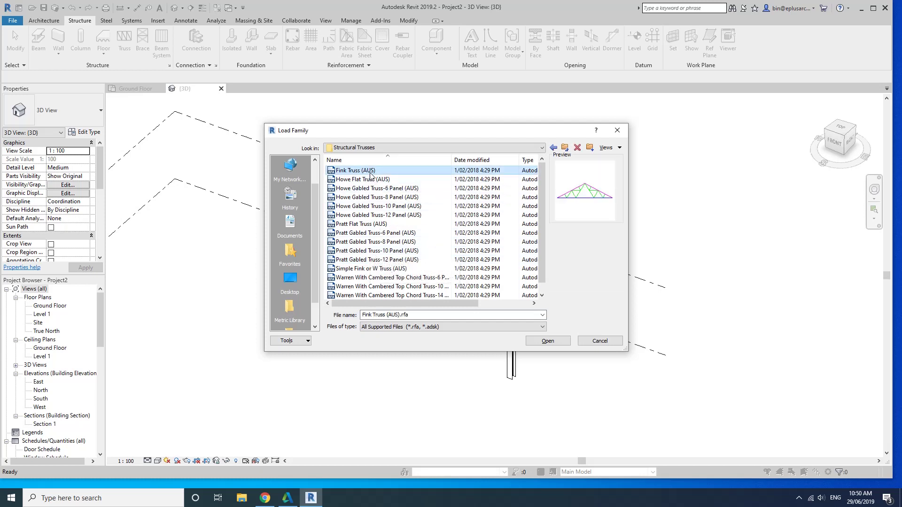
pyautogui.press('Down')
pyautogui.click(387, 208)
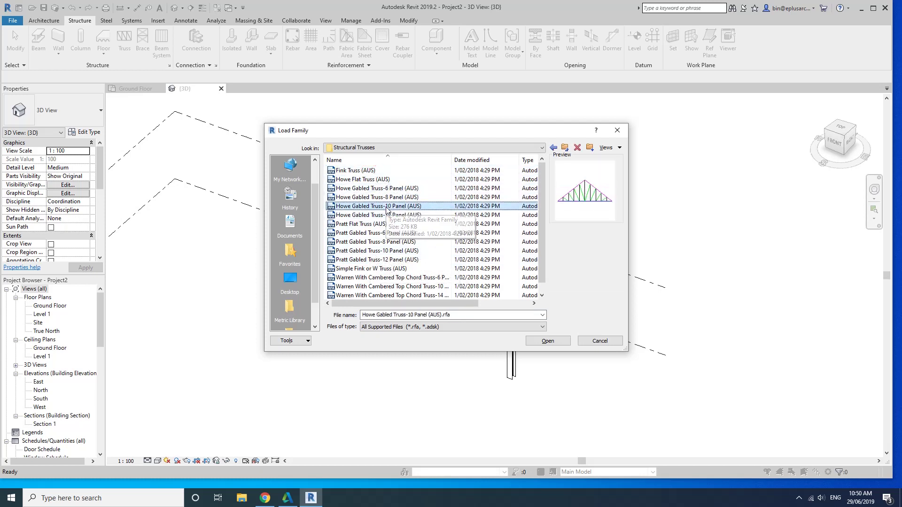
pyautogui.press('Up')
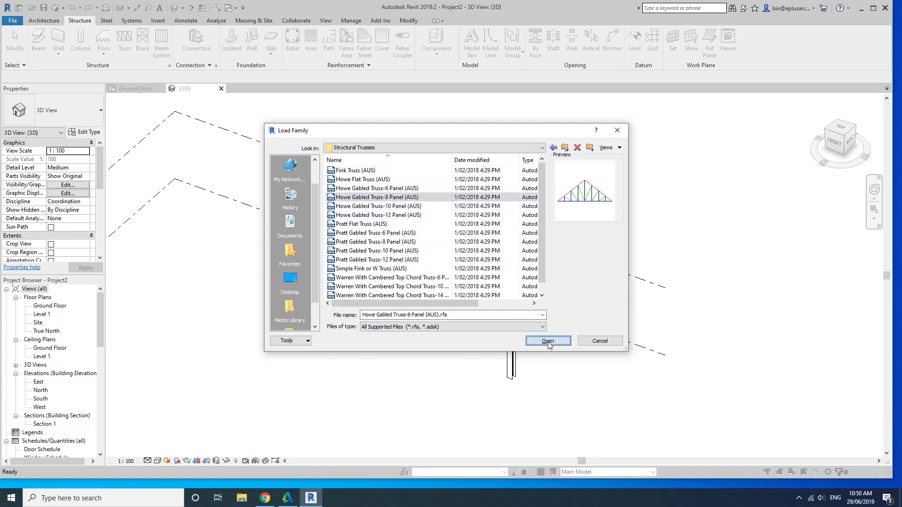
pyautogui.click(548, 341)
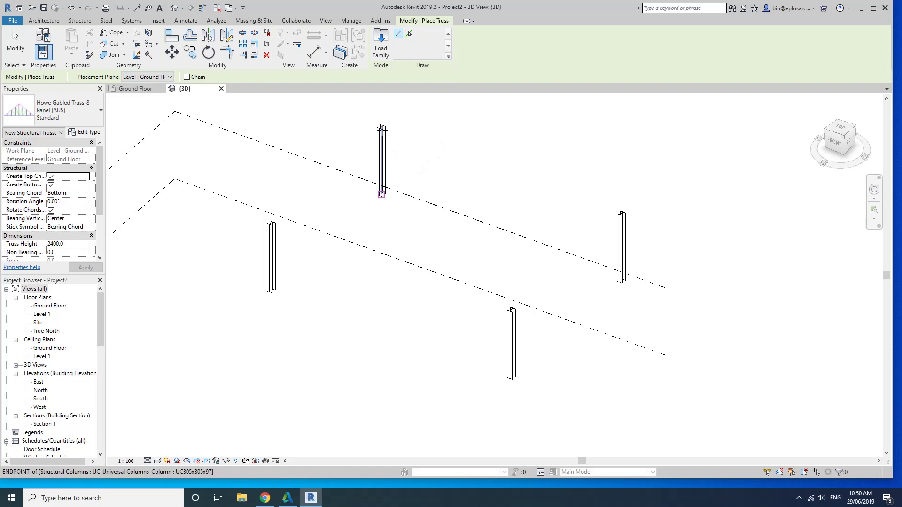
# Span Howe gabled trusses across the back and front column pairs, then orbit to check them.
pyautogui.click(382, 127)
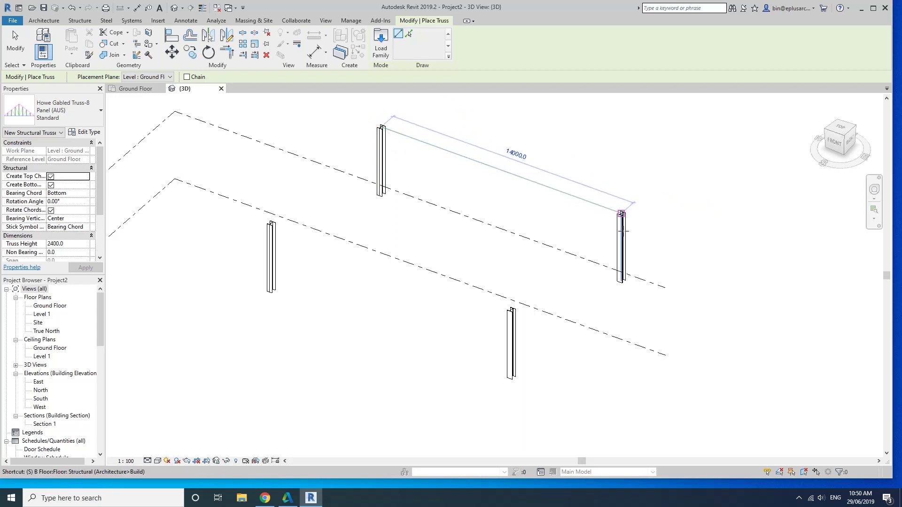
pyautogui.click(621, 213)
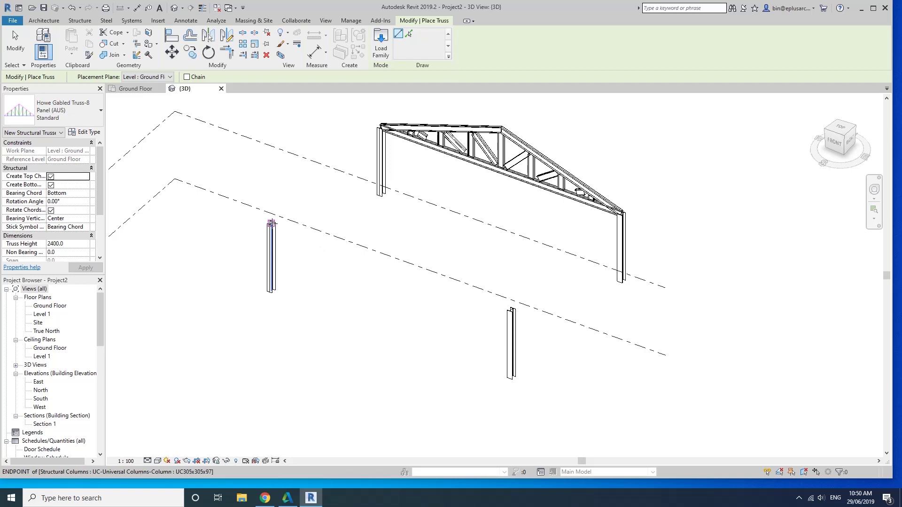
pyautogui.click(272, 222)
pyautogui.click(511, 310)
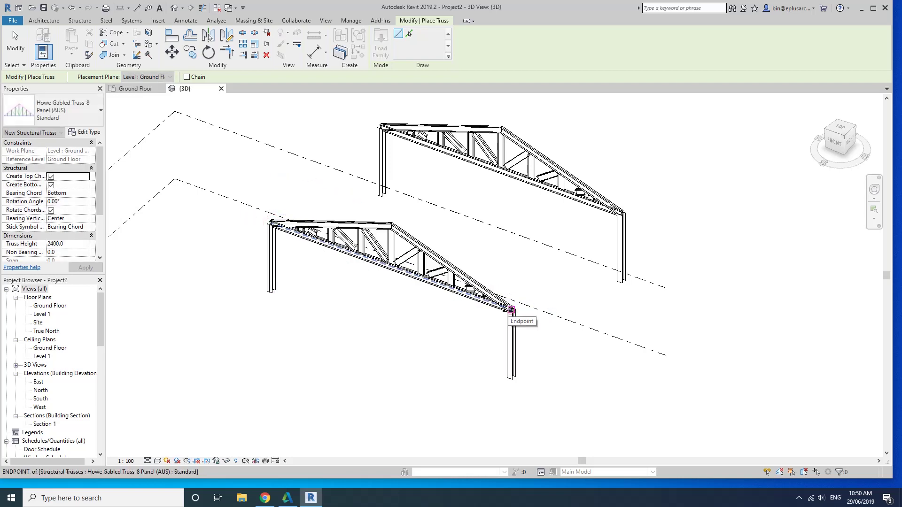
pyautogui.press('Escape')
pyautogui.press('Escape')
pyautogui.keyDown('shift'); pyautogui.moveTo(511, 310); pyautogui.dragTo(523, 280, button='middle'); pyautogui.keyUp('shift')
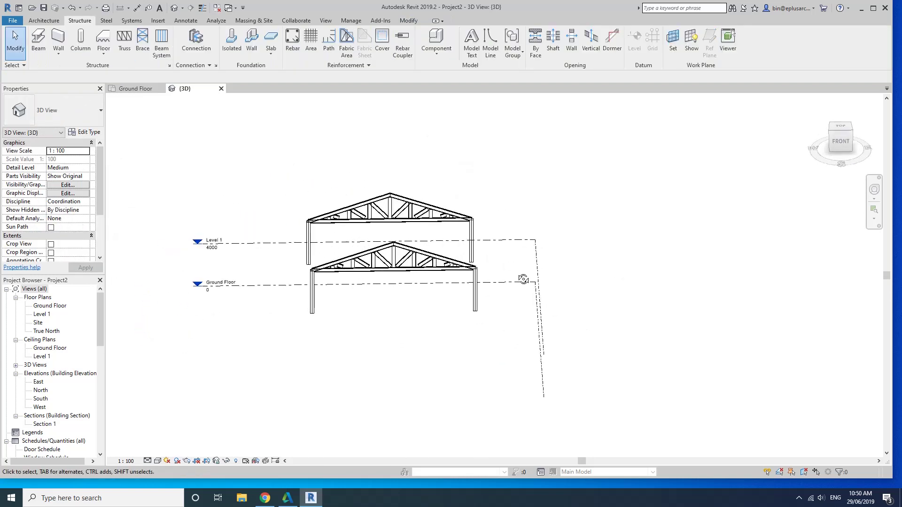
pyautogui.scroll(4, 383, 272)
pyautogui.moveTo(383, 273)
pyautogui.keyDown('shift'); pyautogui.mouseDown(button='middle')
pyautogui.moveTo(363, 257)
pyautogui.moveTo(342, 270)
pyautogui.mouseUp(button='middle'); pyautogui.keyUp('shift')
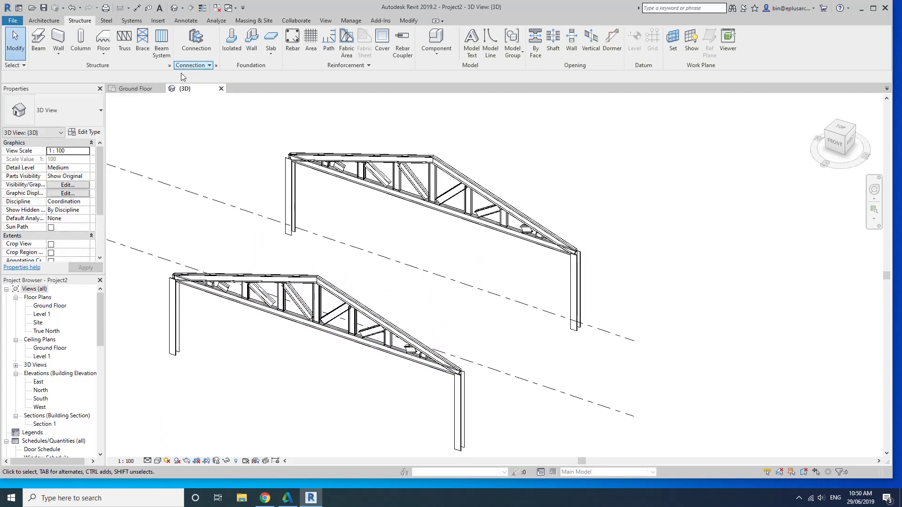
pyautogui.click(161, 41)
# Set a truss's sloped top chord as the work plane for a new beam system.
pyautogui.click(517, 42)
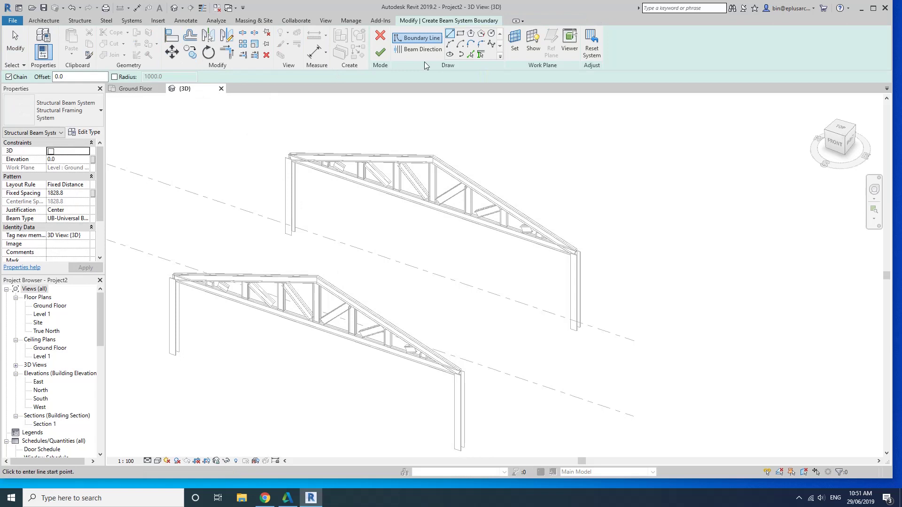
pyautogui.click(521, 41)
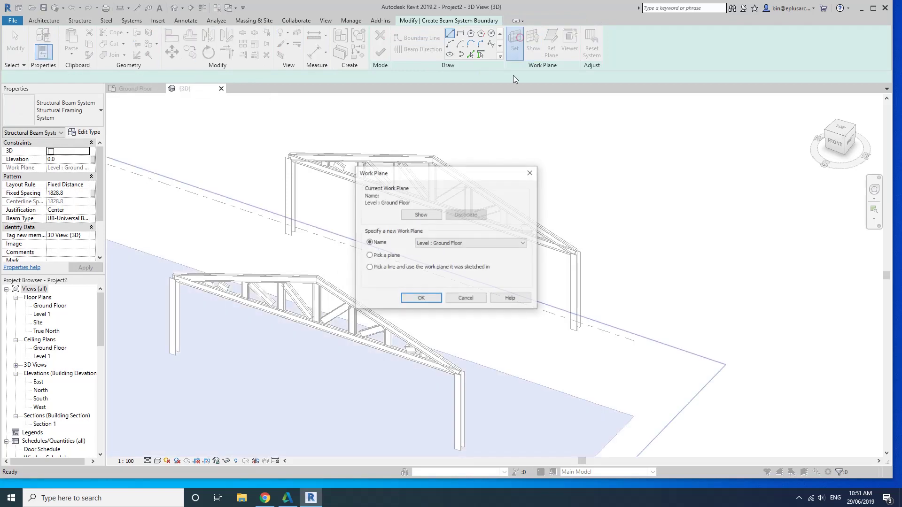
pyautogui.click(421, 299)
pyautogui.scroll(5, 242, 240)
pyautogui.scroll(3, 242, 239)
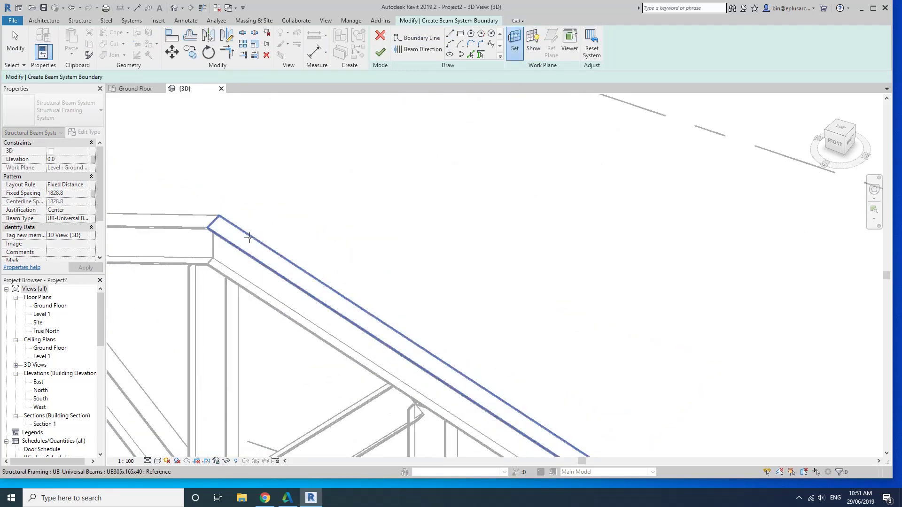
pyautogui.click(243, 239)
pyautogui.scroll(-5, 242, 240)
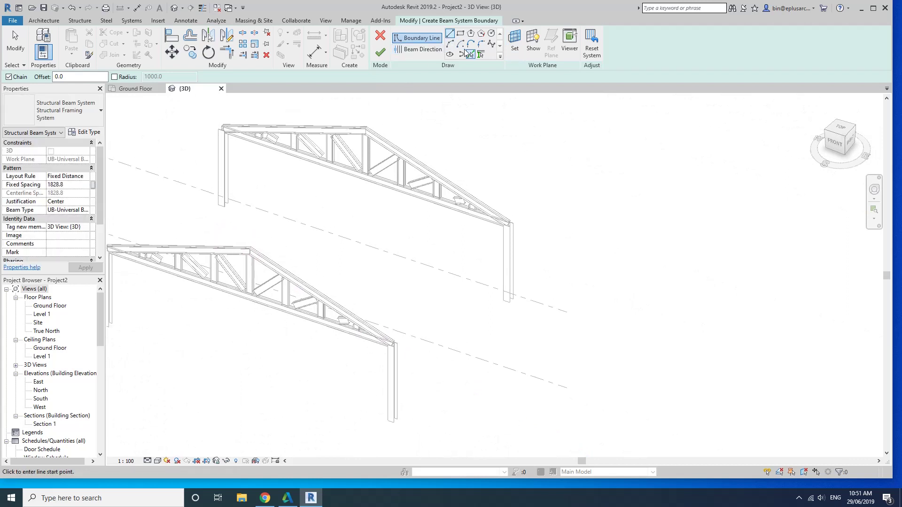
# Pick both trusses' sloped top chords as the beam system supports.
pyautogui.click(481, 54)
pyautogui.click(429, 168)
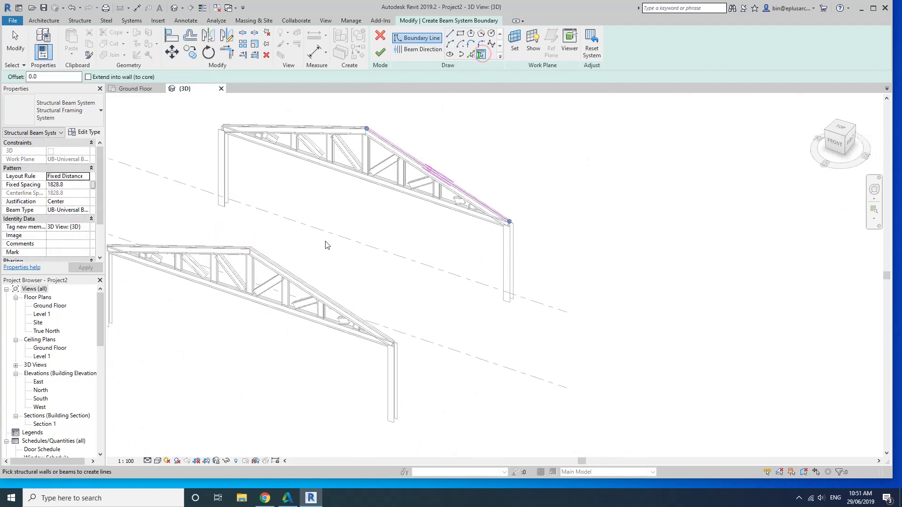
pyautogui.click(275, 264)
# Close the boundary with apex and end lines, set beam direction, and finish the beam system.
pyautogui.click(450, 33)
pyautogui.click(369, 128)
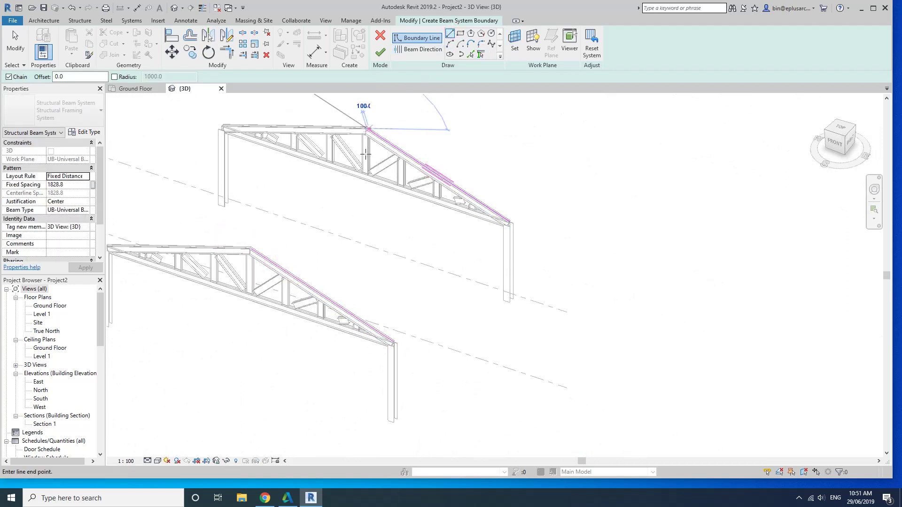
pyautogui.click(252, 249)
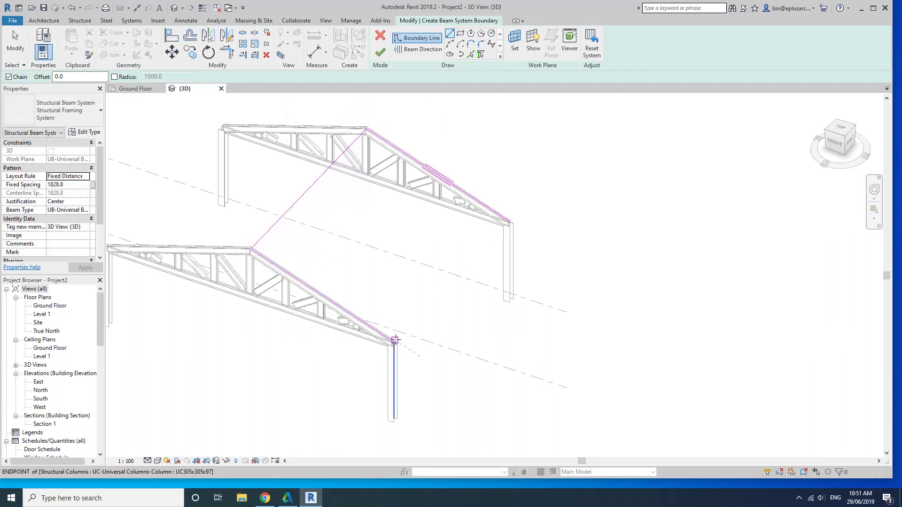
pyautogui.click(396, 339)
pyautogui.click(510, 223)
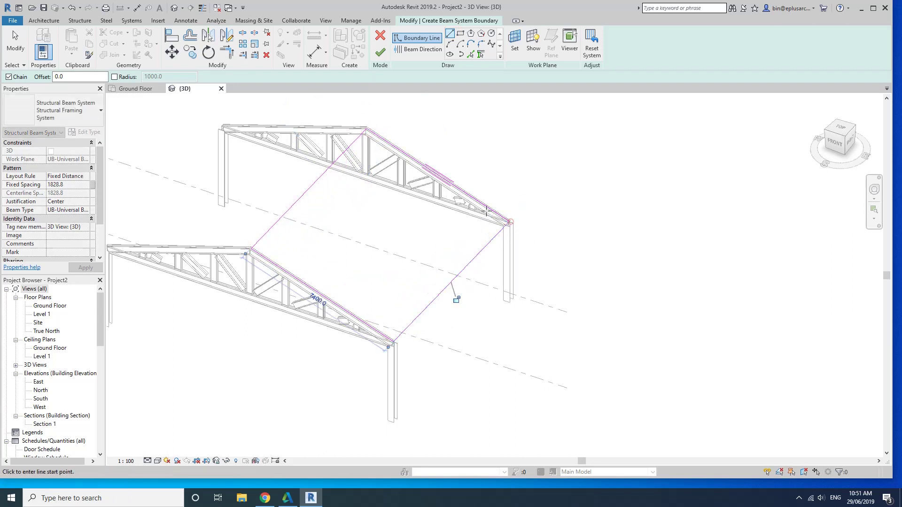
pyautogui.click(368, 129)
pyautogui.click(402, 50)
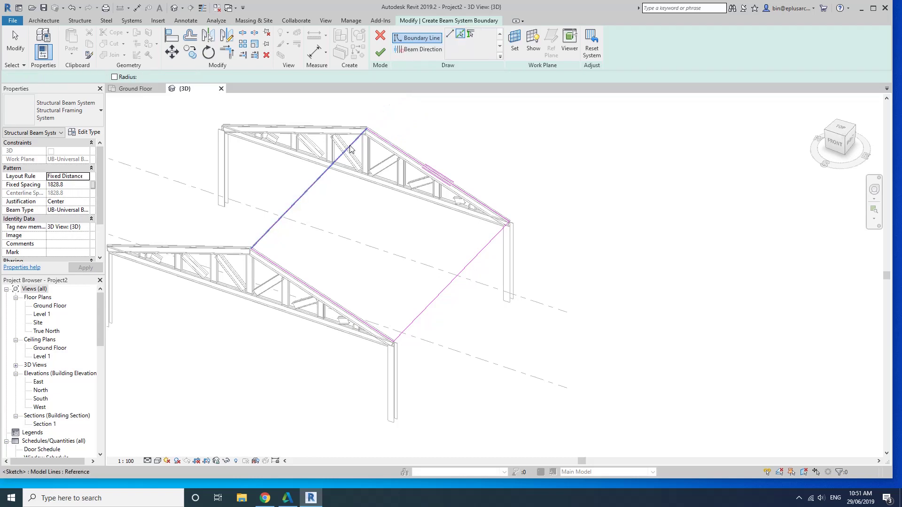
pyautogui.click(379, 54)
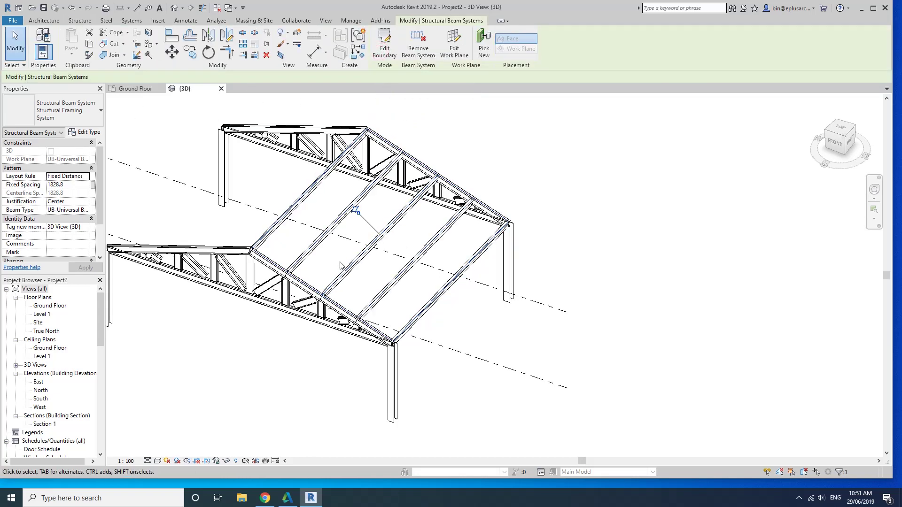
# Select the top ridge beam and open its type properties.
pyautogui.scroll(3, 341, 266)
pyautogui.keyDown('shift'); pyautogui.moveTo(341, 266); pyautogui.dragTo(358, 211, button='middle'); pyautogui.keyUp('shift')
pyautogui.press('Escape')
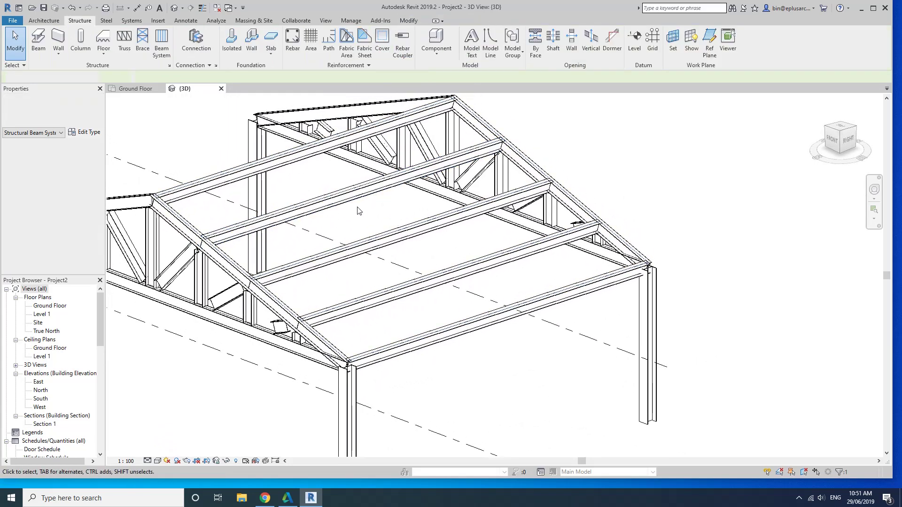
pyautogui.press('Tab')
pyautogui.click(369, 184)
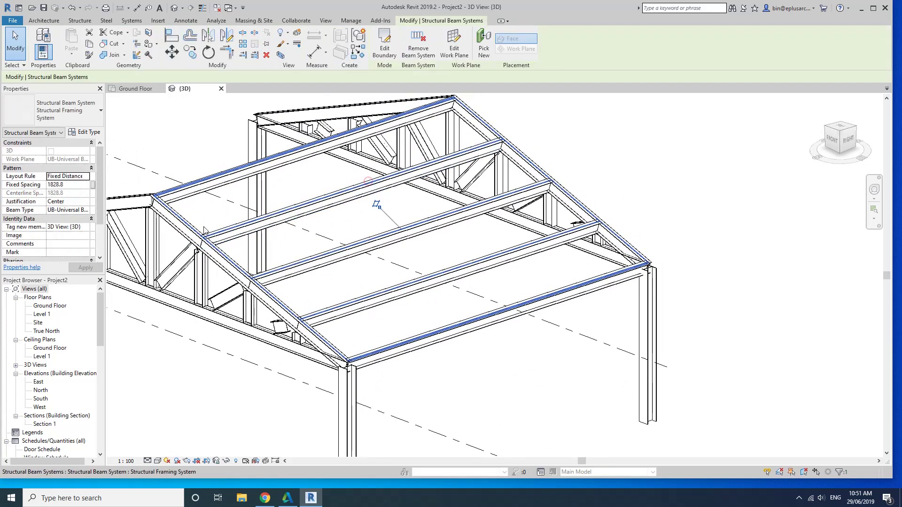
pyautogui.press('Escape')
pyautogui.click(275, 162)
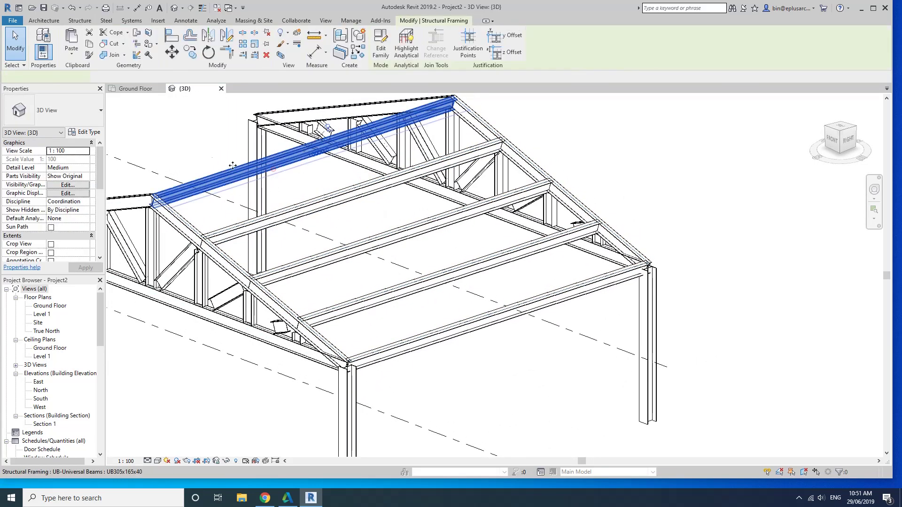
pyautogui.click(87, 132)
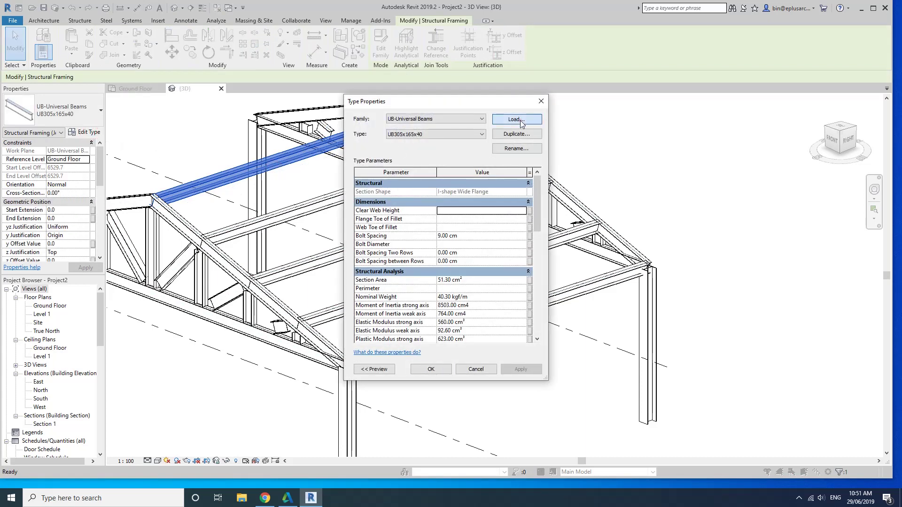
# Load the Light Gauge-Joists family from Australia > Structural Framing > Light Gauge Steel.
pyautogui.click(520, 121)
pyautogui.click(387, 215)
pyautogui.press('BackSpace')
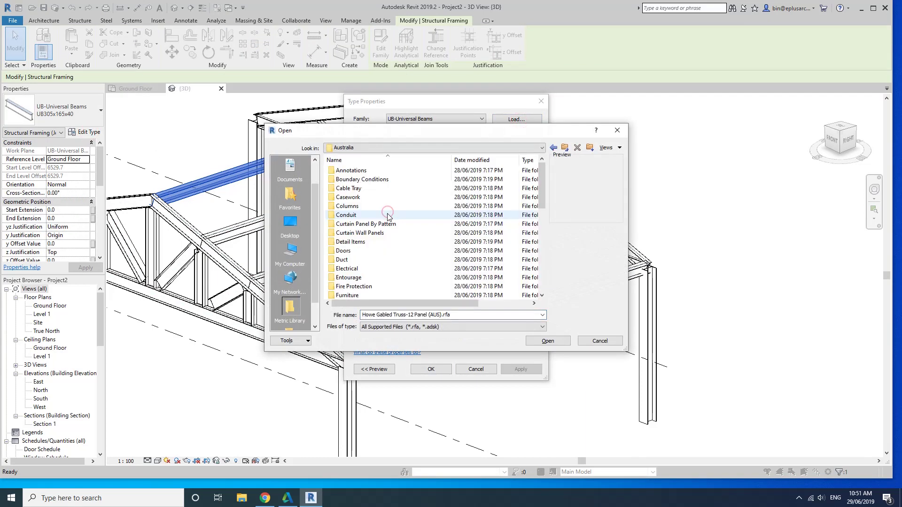
pyautogui.press('BackSpace')
pyautogui.doubleClick(347, 170)
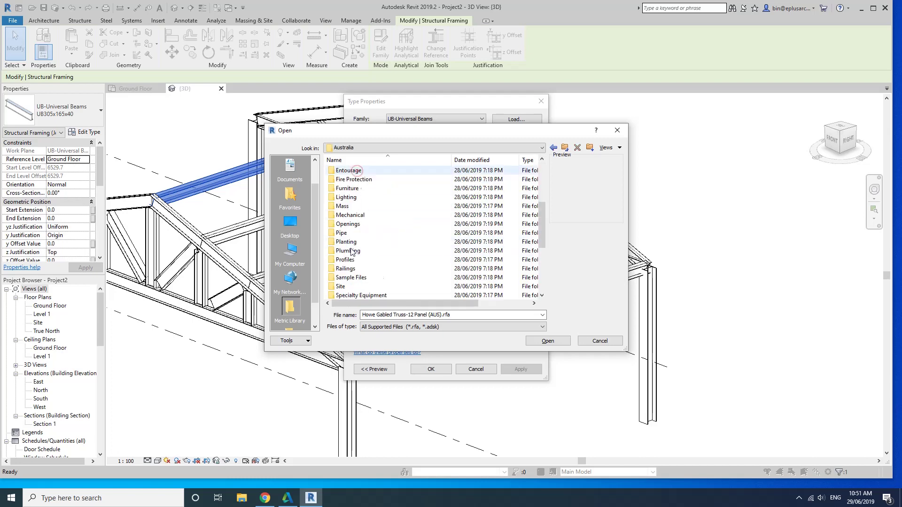
pyautogui.scroll(-3, 369, 233)
pyautogui.scroll(-2, 370, 234)
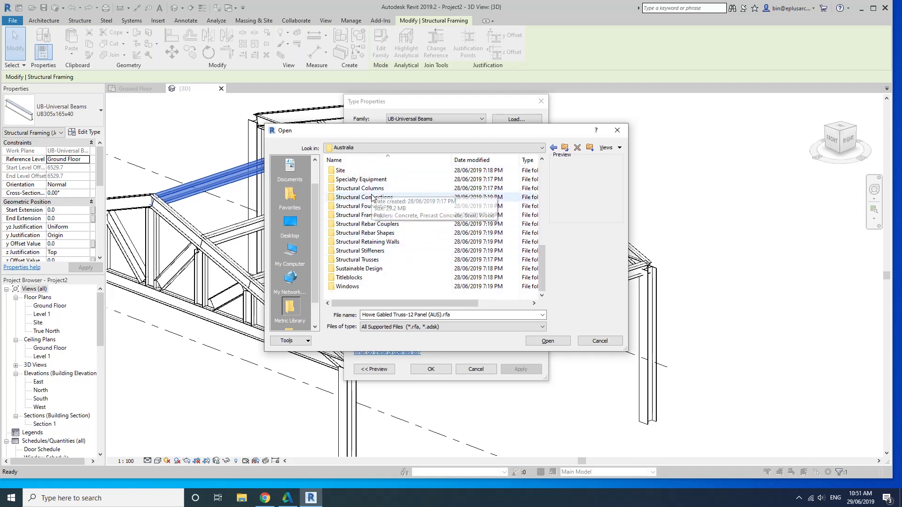
pyautogui.doubleClick(370, 215)
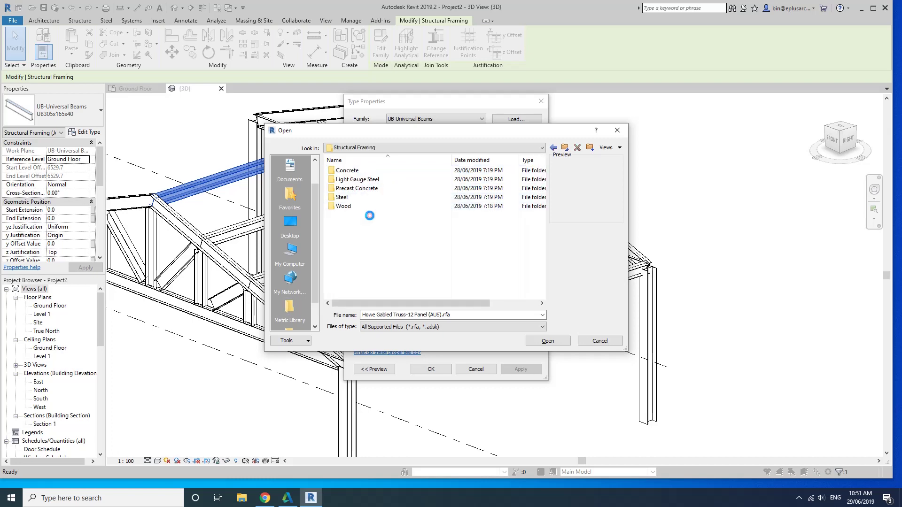
pyautogui.doubleClick(357, 180)
pyautogui.click(361, 171)
pyautogui.click(365, 188)
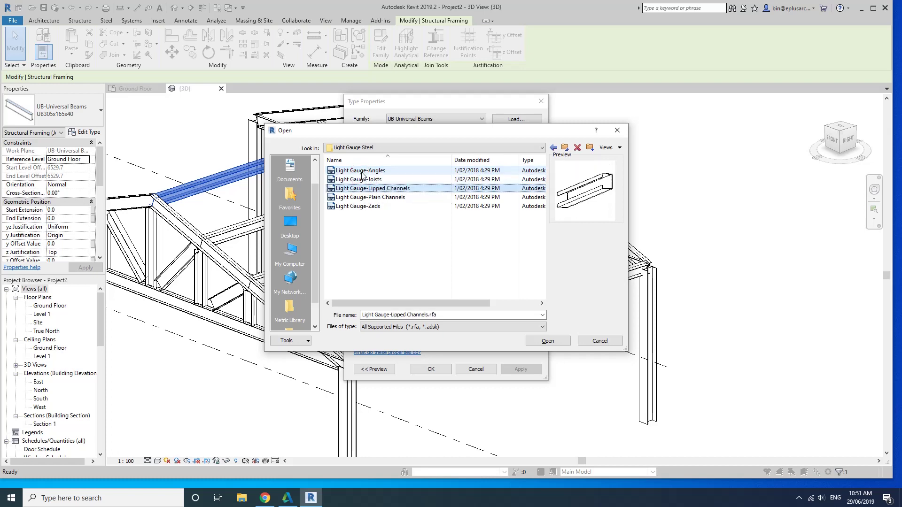
pyautogui.click(370, 197)
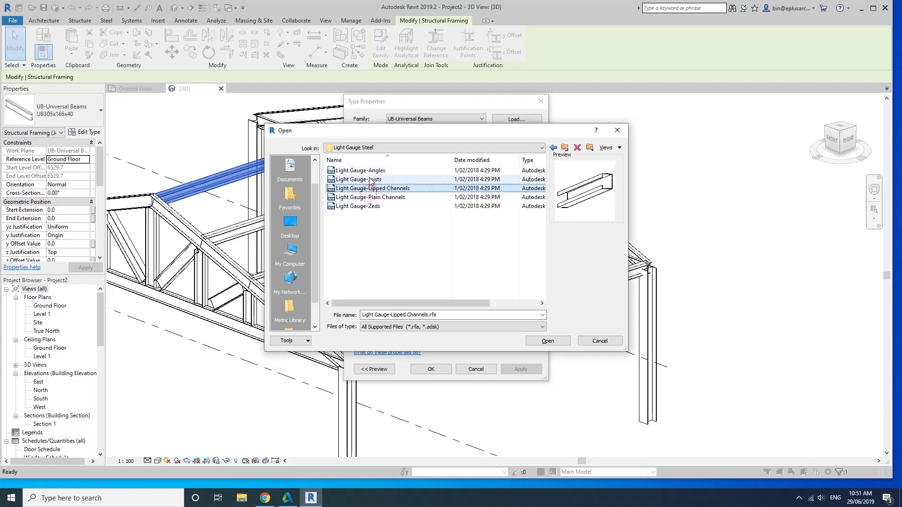
pyautogui.click(371, 180)
pyautogui.click(548, 340)
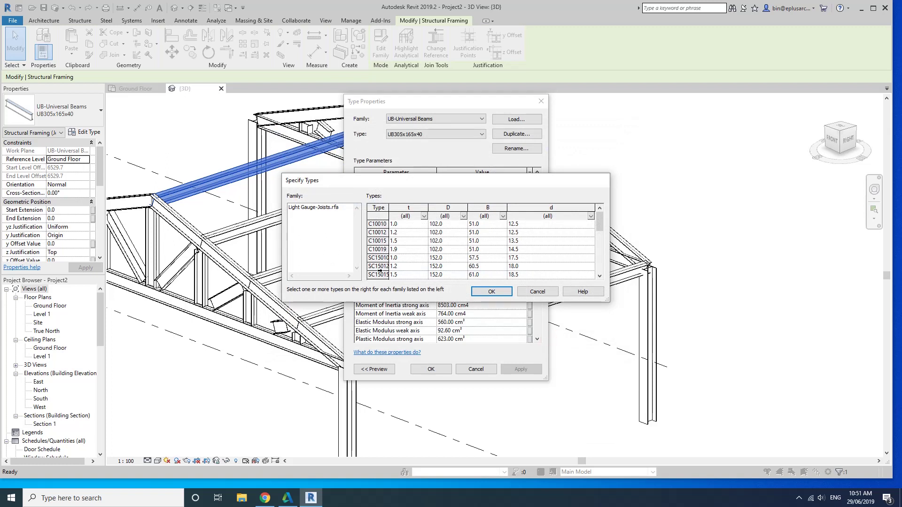
# Choose the SC15015 joist size and accept it as the beam type.
pyautogui.click(378, 252)
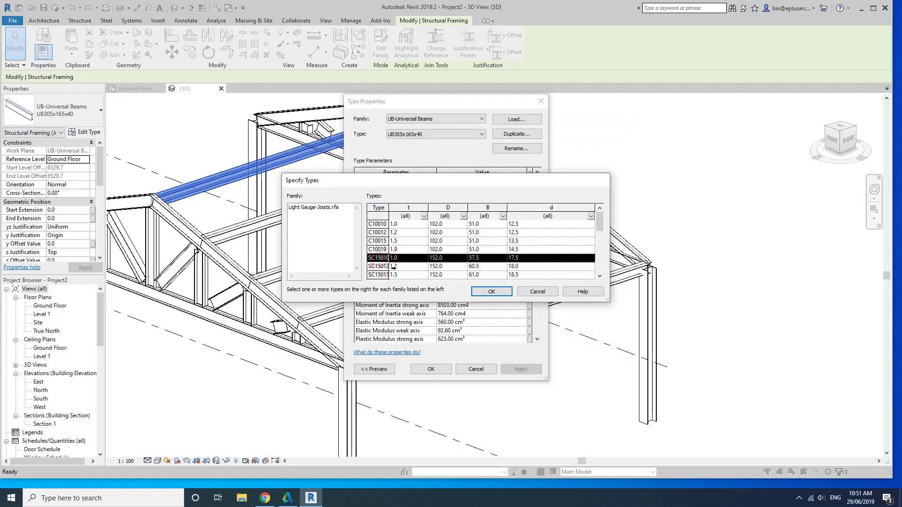
pyautogui.scroll(-1, 393, 277)
pyautogui.click(381, 258)
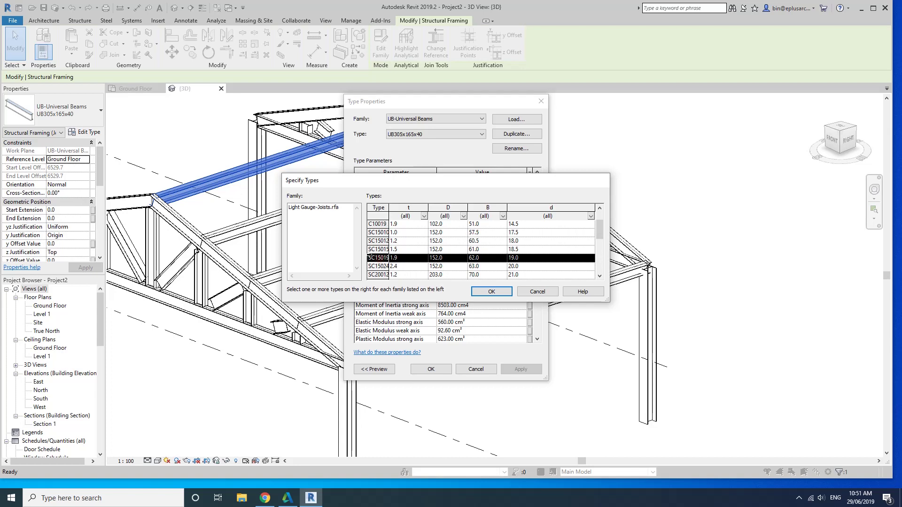
pyautogui.click(491, 292)
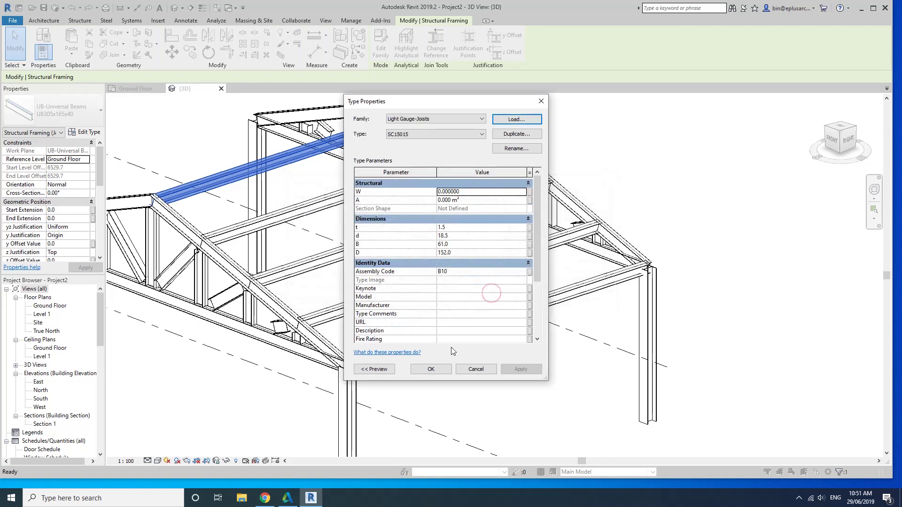
pyautogui.click(442, 369)
pyautogui.moveTo(382, 225); pyautogui.dragTo(382, 281, button='middle')
# Give the whole beam system light-gauge joists with a Maximum Spacing layout of 900.
pyautogui.click(378, 276)
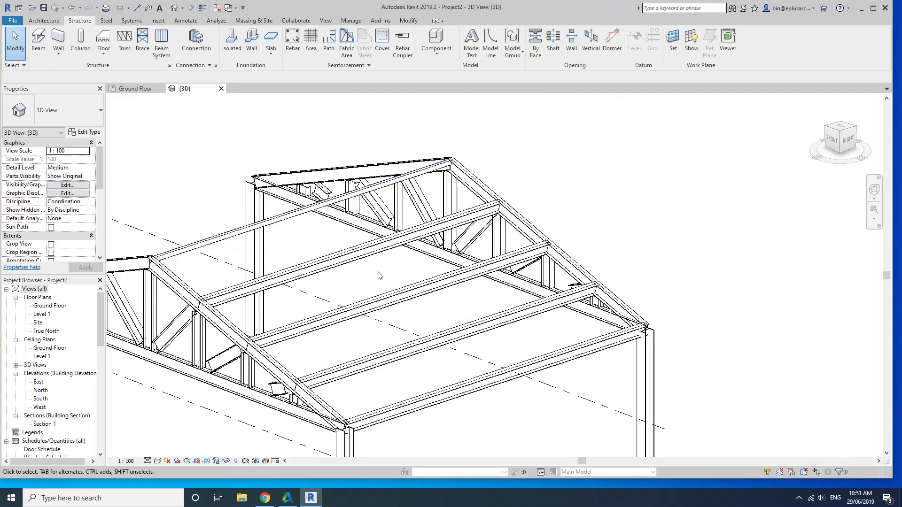
pyautogui.press('Tab')
pyautogui.click(358, 248)
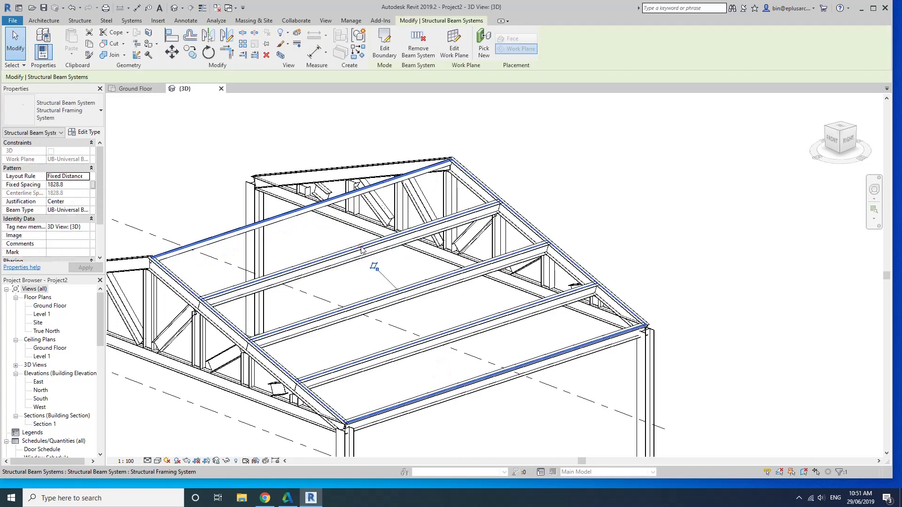
pyautogui.click(86, 210)
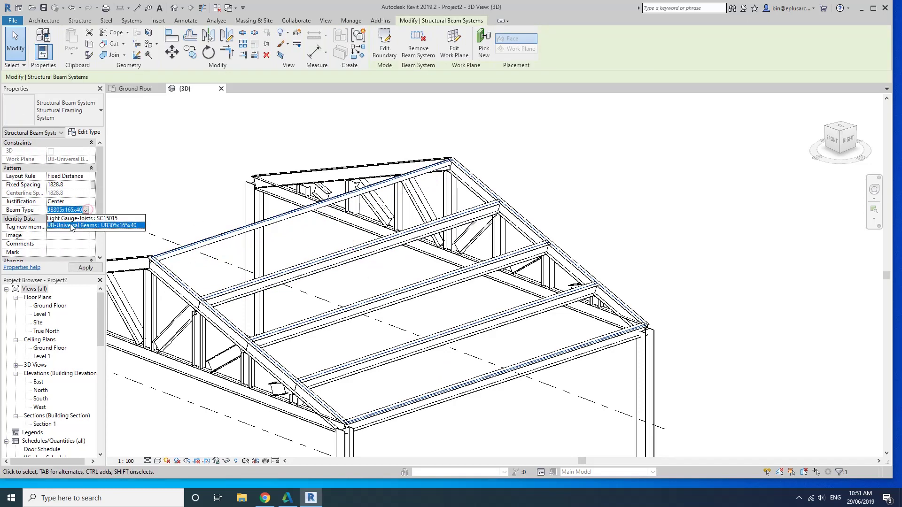
pyautogui.click(81, 175)
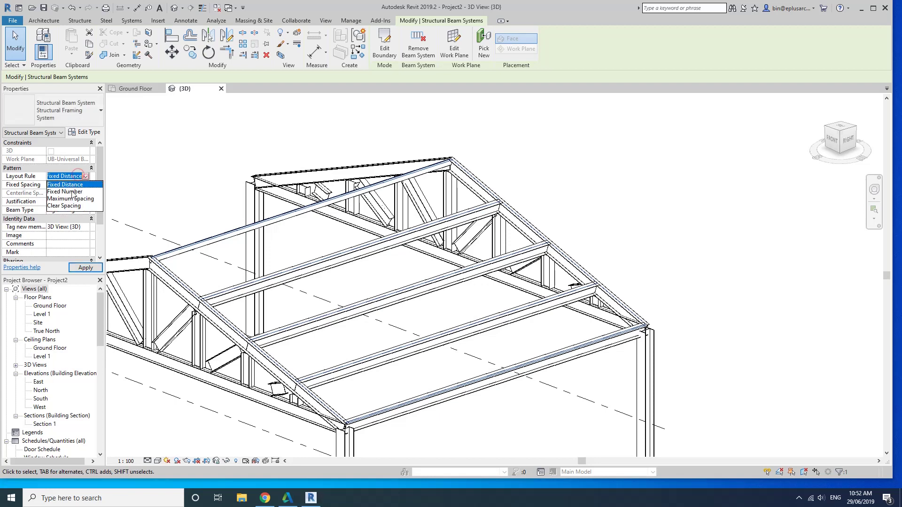
pyautogui.click(65, 198)
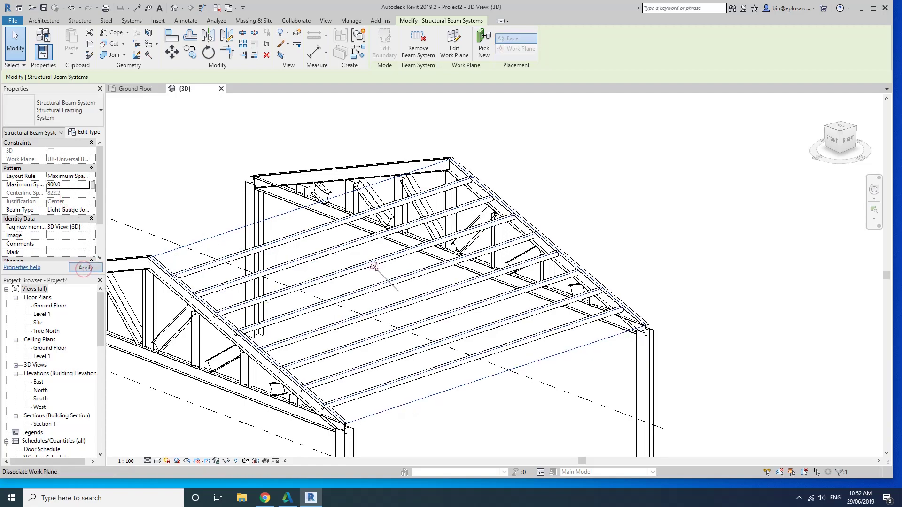
pyautogui.keyDown('shift'); pyautogui.moveTo(348, 277); pyautogui.dragTo(342, 259, button='middle'); pyautogui.keyUp('shift')
pyautogui.scroll(1, 339, 259)
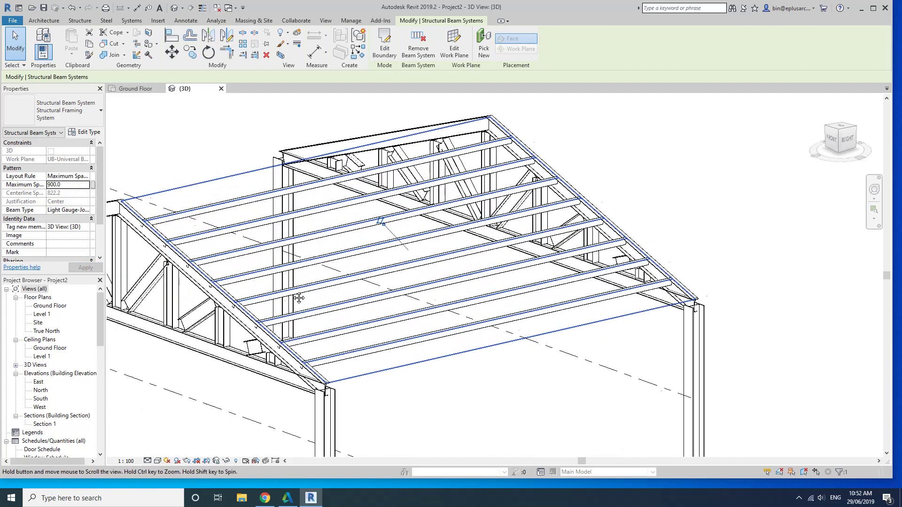
pyautogui.scroll(2, 329, 272)
pyautogui.scroll(3, 316, 287)
pyautogui.scroll(1, 316, 288)
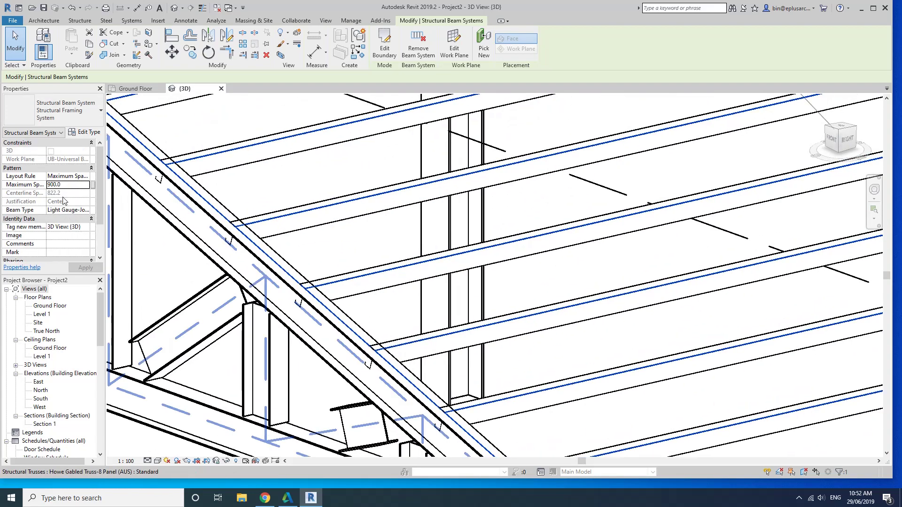
pyautogui.scroll(-2, 341, 232)
# Select all roof joists and set their z Justification to Bottom.
pyautogui.click(302, 208)
pyautogui.scroll(-1, 310, 263)
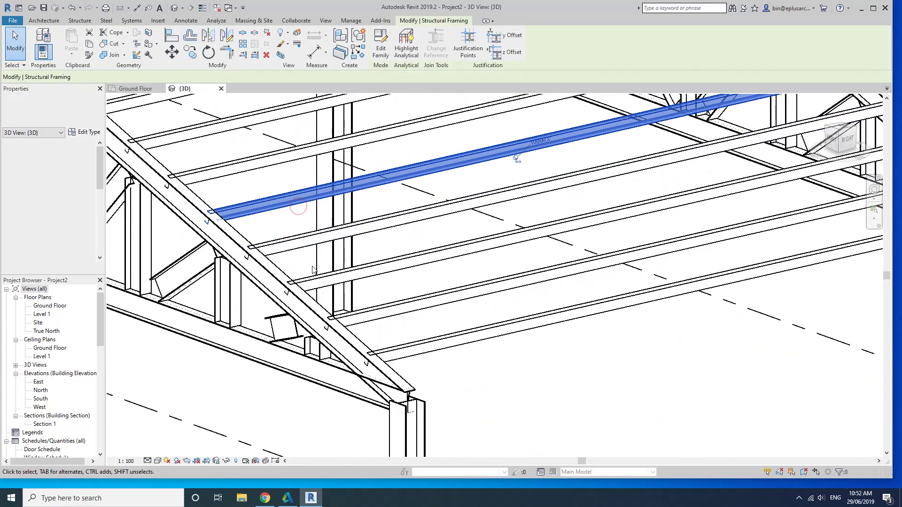
pyautogui.press('Tab')
pyautogui.click(264, 244)
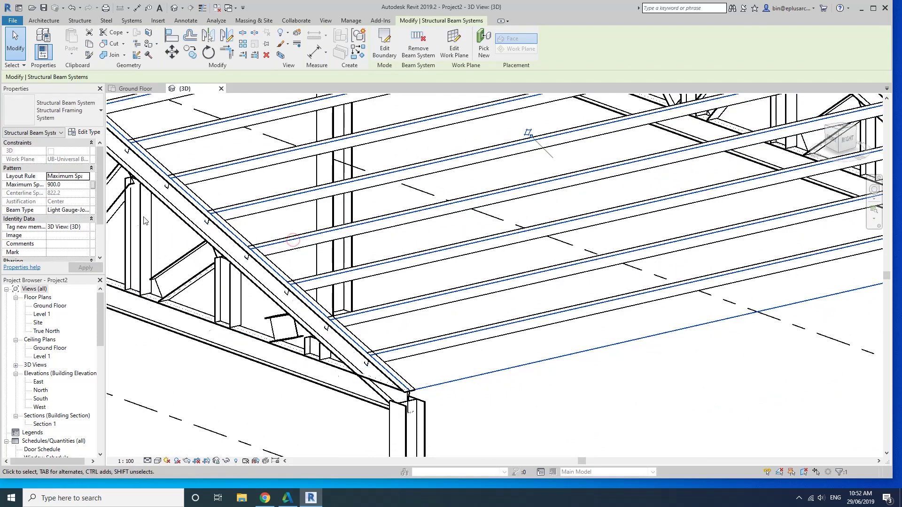
pyautogui.press('Escape')
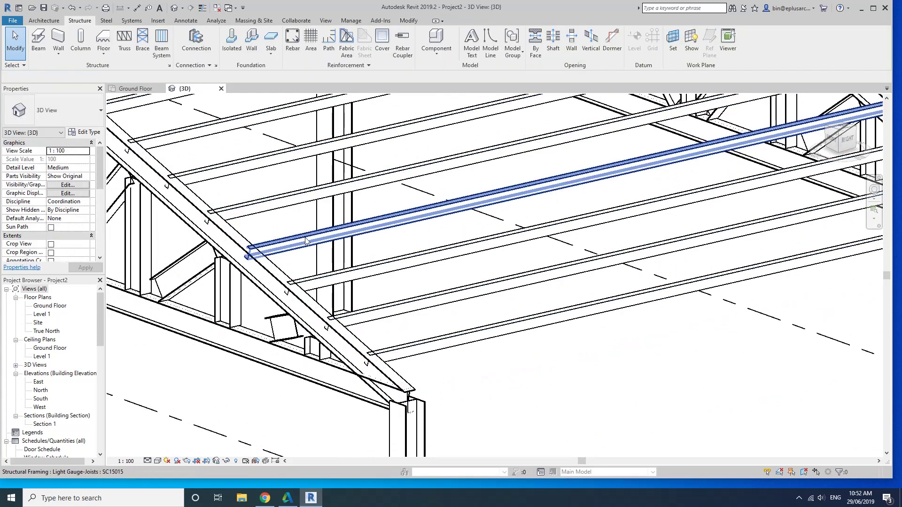
pyautogui.click(306, 241)
pyautogui.press('s')
pyautogui.press('a')
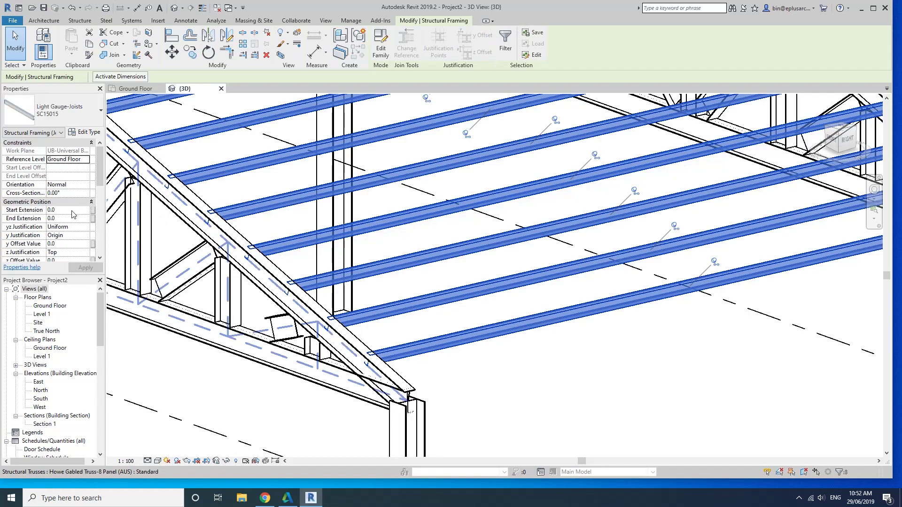
pyautogui.click(86, 253)
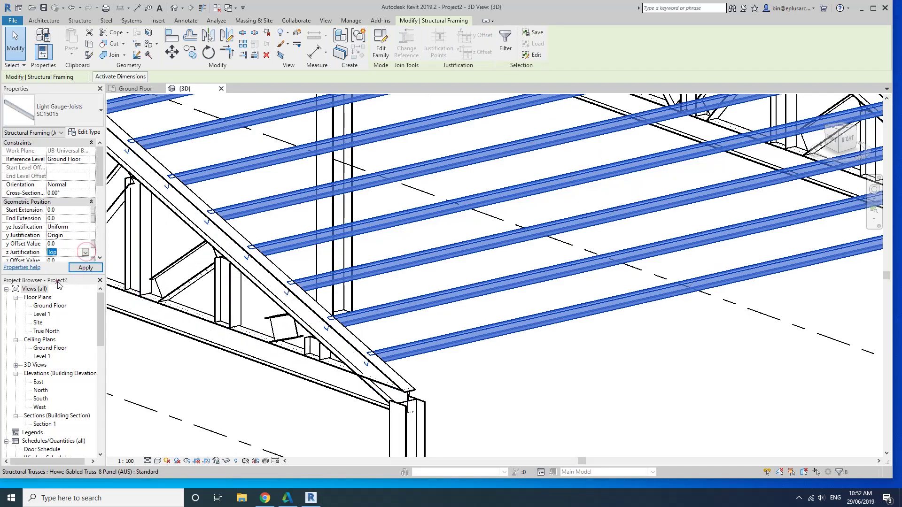
pyautogui.press('Escape')
# Orbit to the roof framing and check a joist end against the top chord.
pyautogui.moveTo(611, 211)
pyautogui.keyDown('shift'); pyautogui.mouseDown(button='middle')
pyautogui.moveTo(696, 234)
pyautogui.moveTo(752, 215)
pyautogui.moveTo(481, 295)
pyautogui.mouseUp(button='middle'); pyautogui.keyUp('shift')
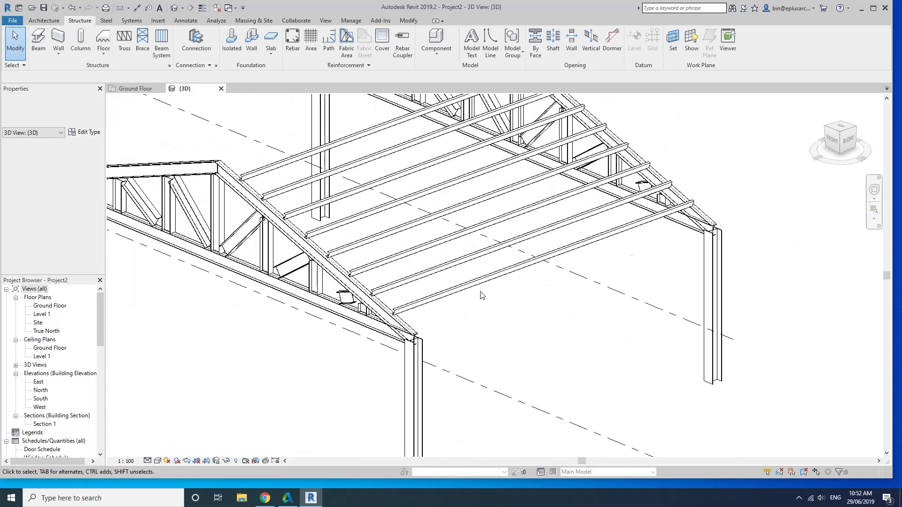
pyautogui.scroll(-3, 481, 295)
pyautogui.click(481, 289)
pyautogui.scroll(3, 357, 249)
pyautogui.scroll(3, 331, 253)
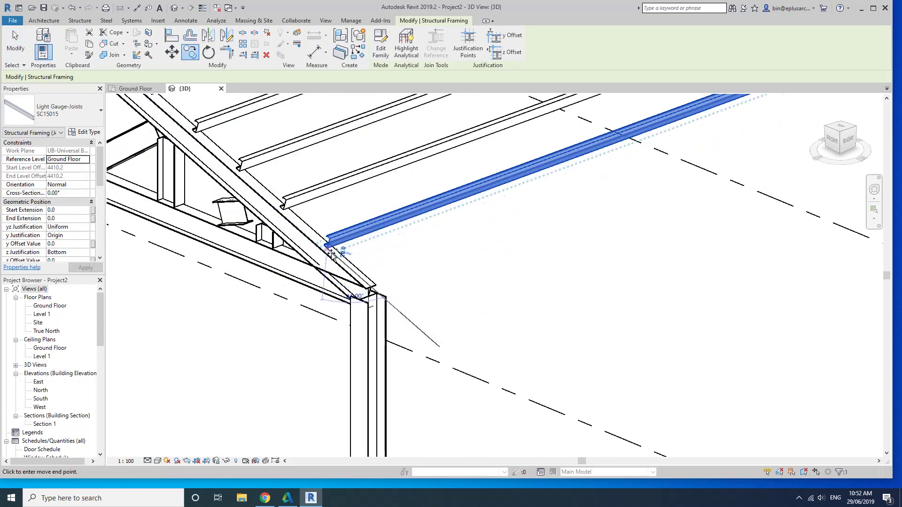
pyautogui.scroll(-2, 363, 286)
pyautogui.scroll(-2, 372, 263)
pyautogui.press('Escape')
# Inspect the joist at the truss end, then orbit out to view the whole frame.
pyautogui.scroll(-2, 358, 254)
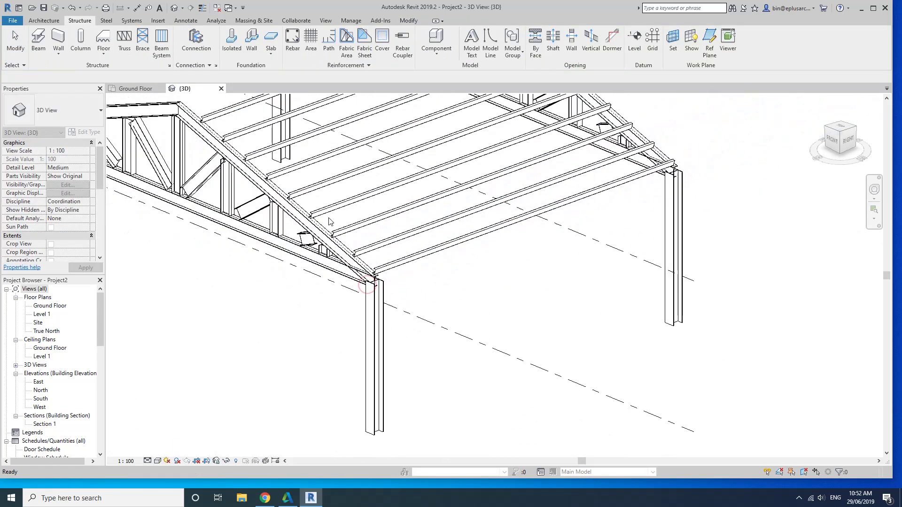
pyautogui.scroll(2, 355, 249)
pyautogui.click(305, 231)
pyautogui.scroll(2, 304, 232)
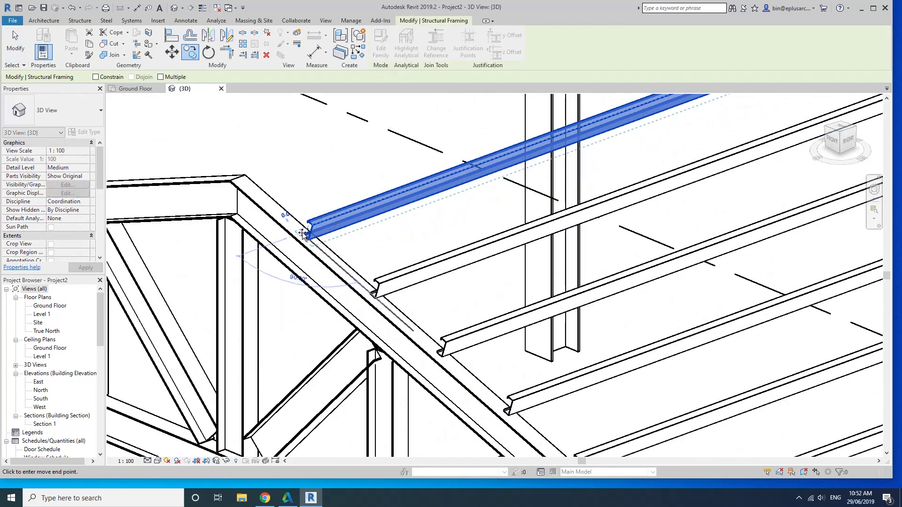
pyautogui.press('Escape')
pyautogui.scroll(-5, 357, 254)
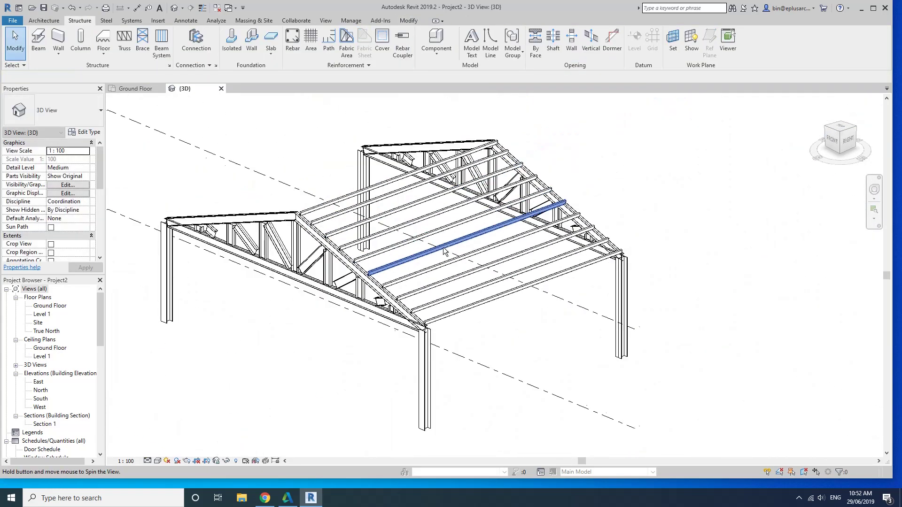
pyautogui.moveTo(611, 160)
pyautogui.keyDown('shift'); pyautogui.mouseDown(button='middle')
pyautogui.moveTo(548, 158)
pyautogui.moveTo(406, 289)
pyautogui.mouseUp(button='middle'); pyautogui.keyUp('shift')
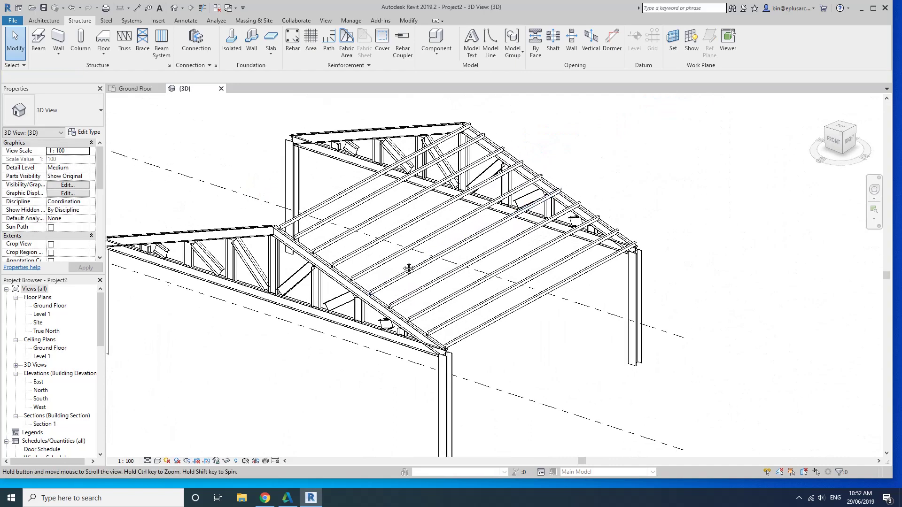
pyautogui.scroll(-2, 406, 289)
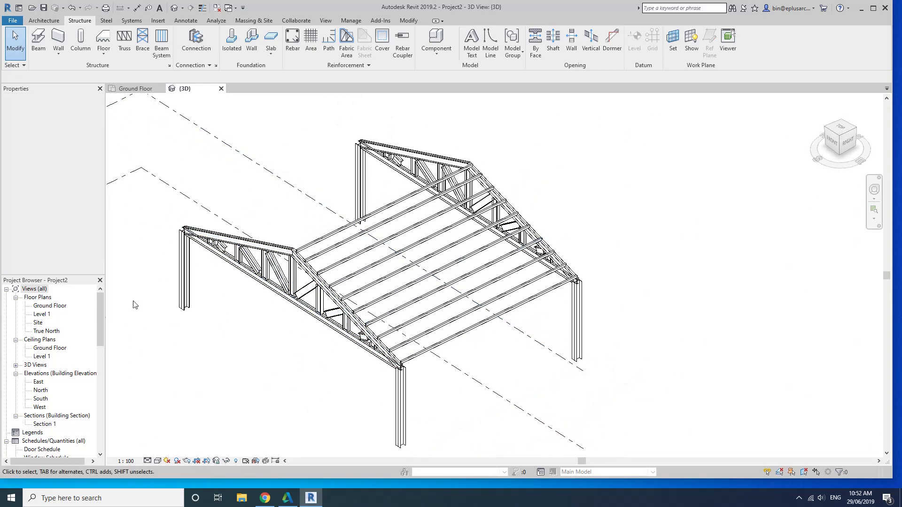
# In the Site plan, window-select the truss and grid line along grid 1.
pyautogui.doubleClick(47, 306)
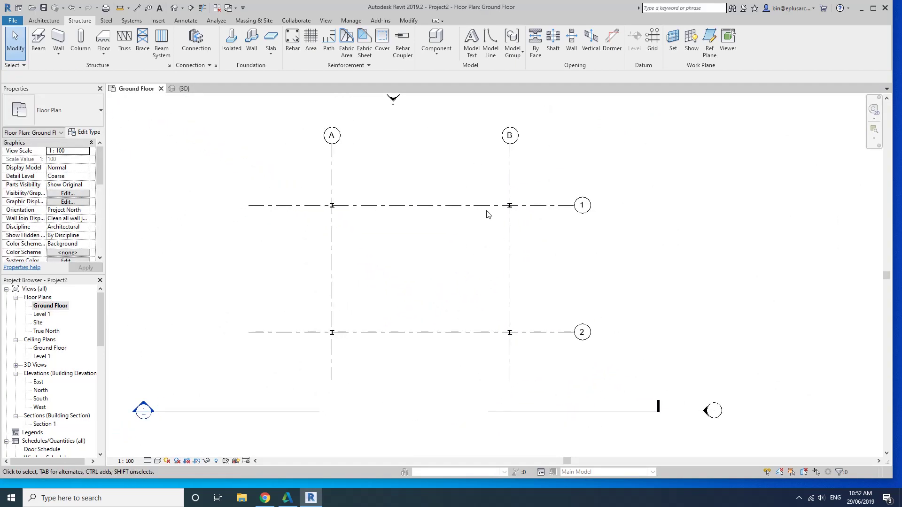
pyautogui.doubleClick(38, 324)
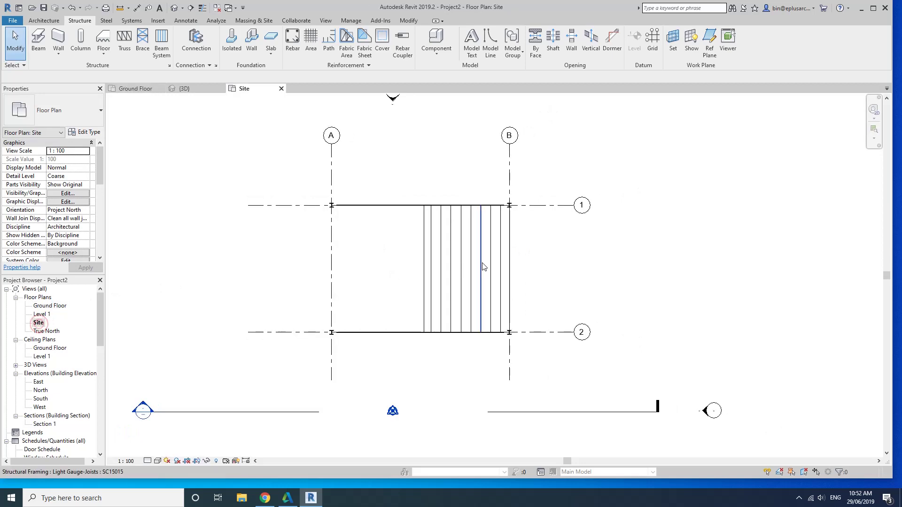
pyautogui.scroll(2, 479, 263)
pyautogui.click(286, 166)
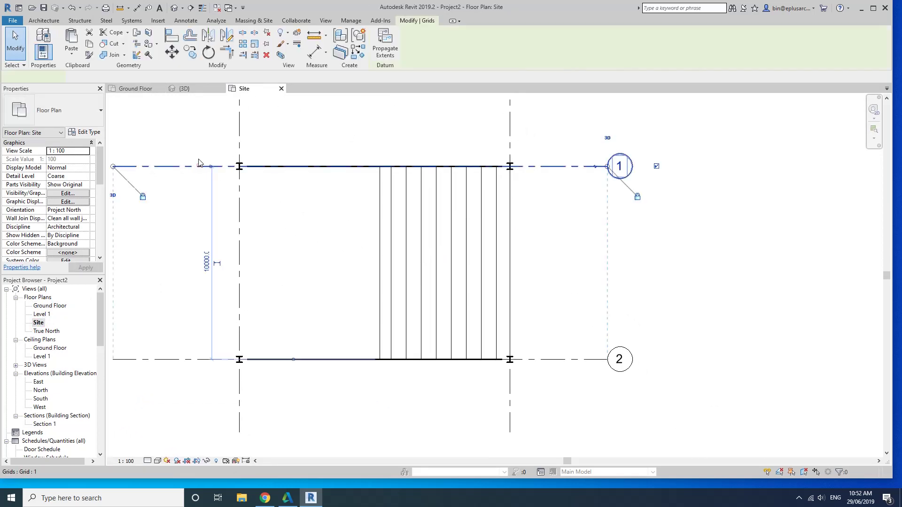
pyautogui.moveTo(192, 141); pyautogui.dragTo(563, 196)
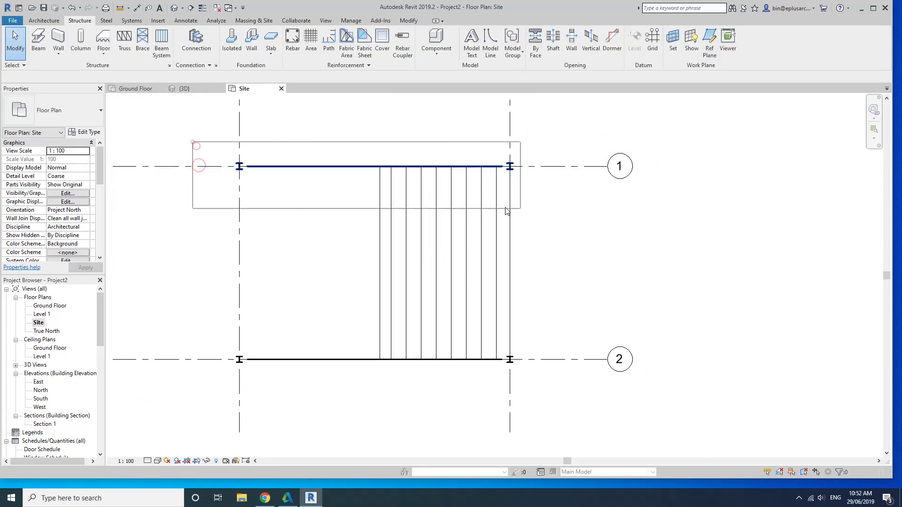
# Copy them 5200 below grid 1 with CO and return to the 3D view.
pyautogui.press('c')
pyautogui.press('o')
pyautogui.click(566, 168)
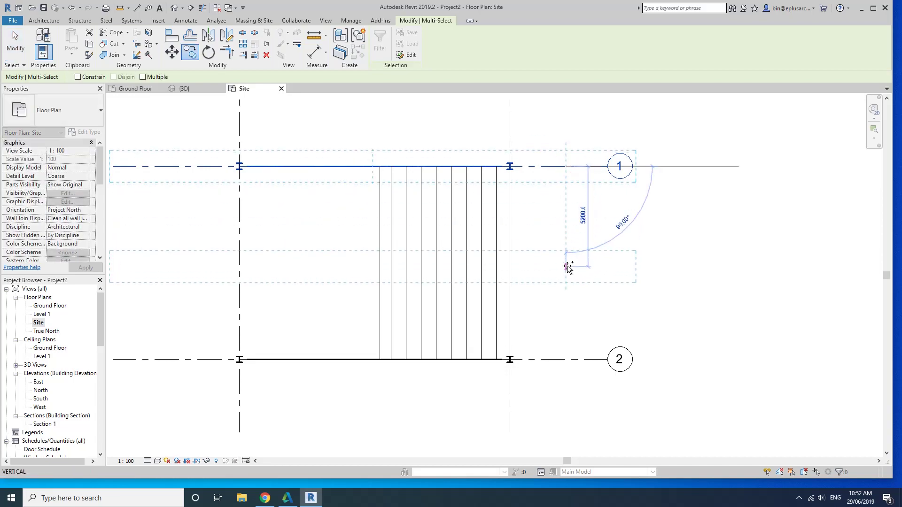
pyautogui.click(568, 267)
pyautogui.press('Escape')
pyautogui.click(173, 8)
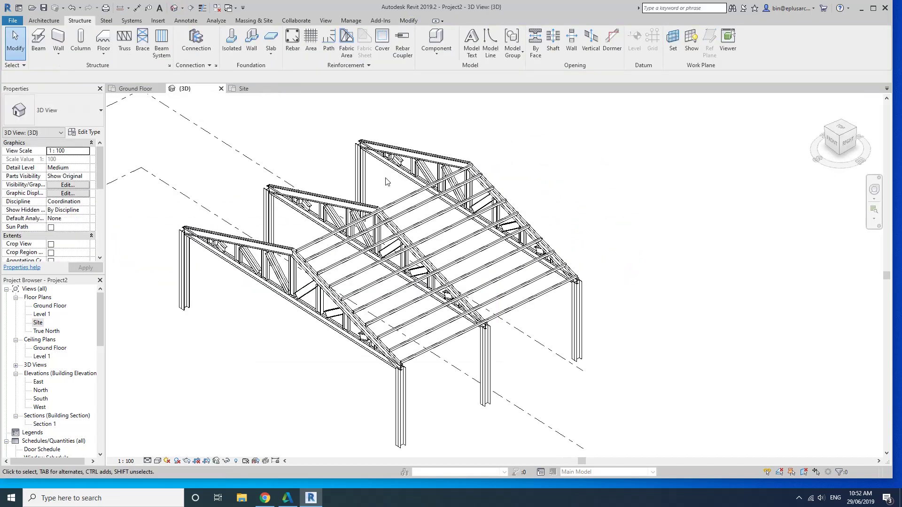
pyautogui.moveTo(369, 195)
pyautogui.keyDown('shift'); pyautogui.mouseDown(button='middle')
pyautogui.moveTo(414, 244)
pyautogui.moveTo(301, 140)
pyautogui.moveTo(341, 158)
pyautogui.moveTo(325, 152)
pyautogui.mouseUp(button='middle'); pyautogui.keyUp('shift')
pyautogui.scroll(4, 288, 114)
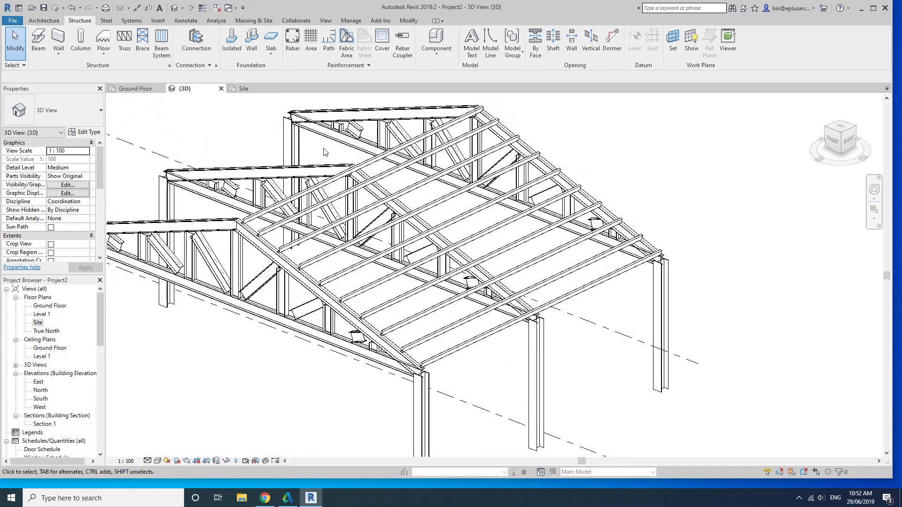
pyautogui.click(44, 21)
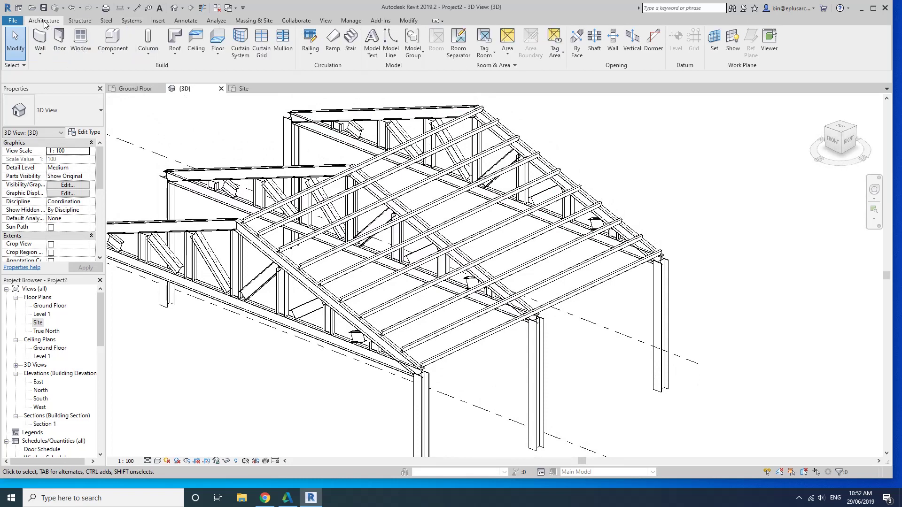
pyautogui.click(177, 56)
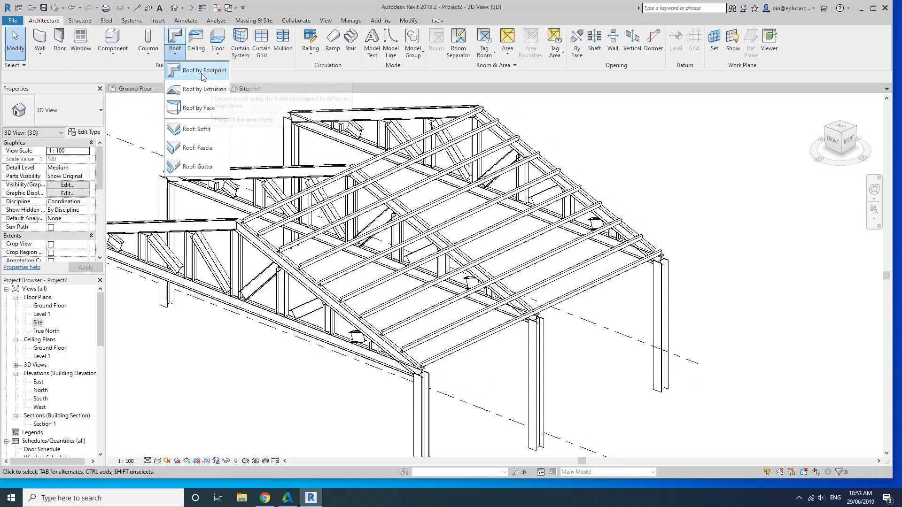
pyautogui.moveTo(470, 216)
pyautogui.keyDown('shift'); pyautogui.mouseDown(button='middle')
pyautogui.moveTo(533, 242)
pyautogui.moveTo(369, 197)
pyautogui.mouseUp(button='middle'); pyautogui.keyUp('shift')
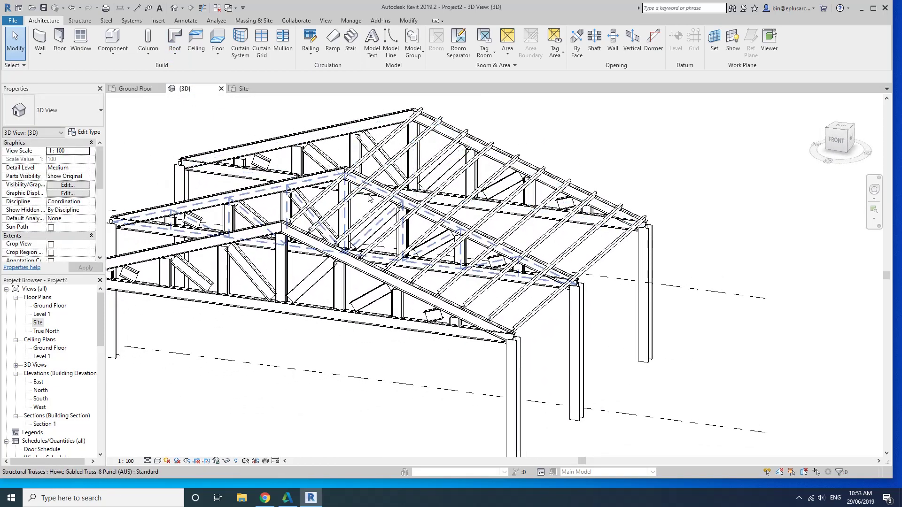
# Select the front, middle and back trusses, set Truss Height to 3000, and orbit to review.
pyautogui.click(369, 198)
pyautogui.click(312, 249)
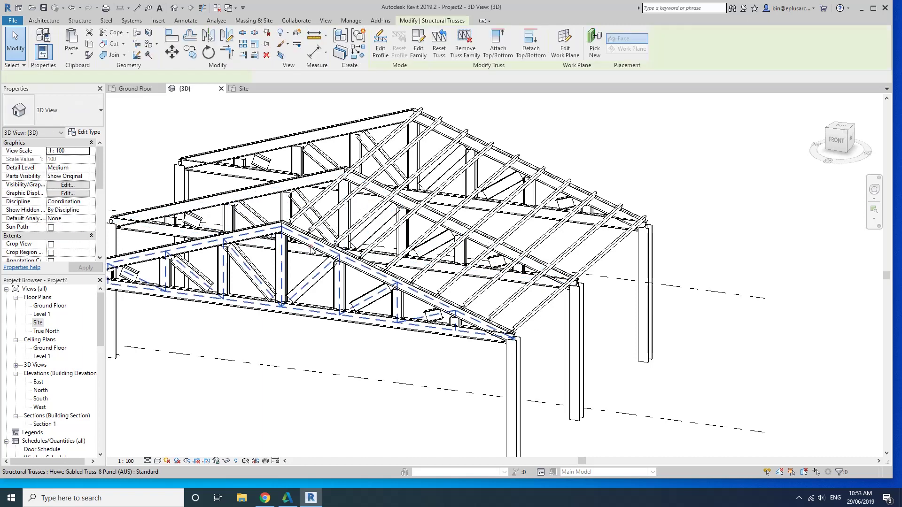
pyautogui.press('Escape')
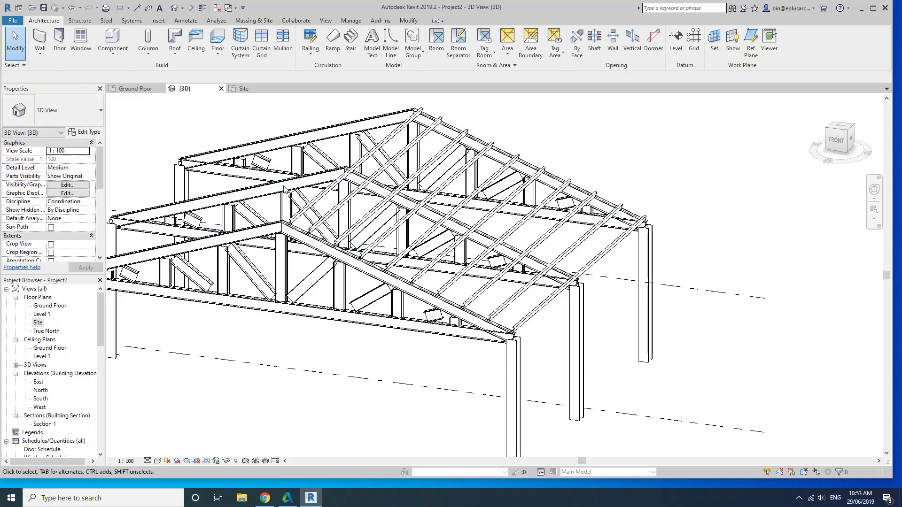
pyautogui.click(267, 235)
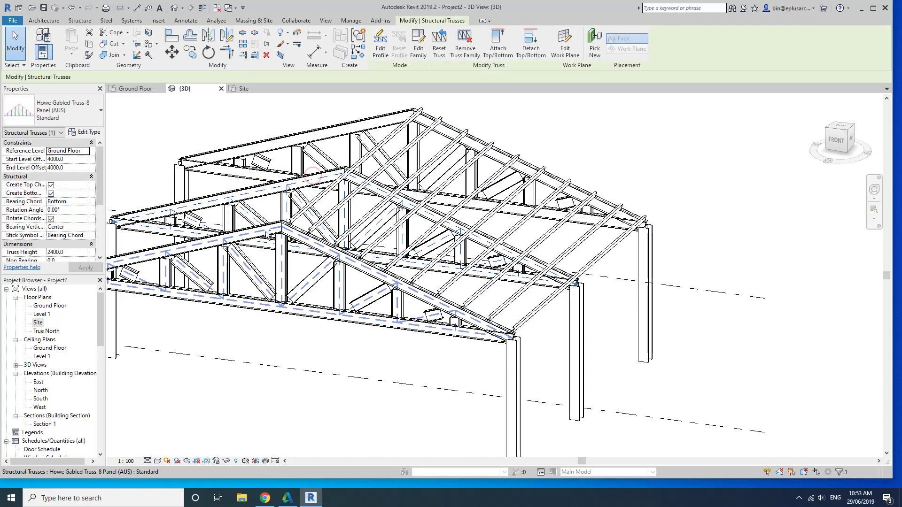
pyautogui.keyDown('ctrl'); pyautogui.click(330, 137); pyautogui.keyUp('ctrl')
pyautogui.keyDown('ctrl'); pyautogui.click(331, 136); pyautogui.keyUp('ctrl')
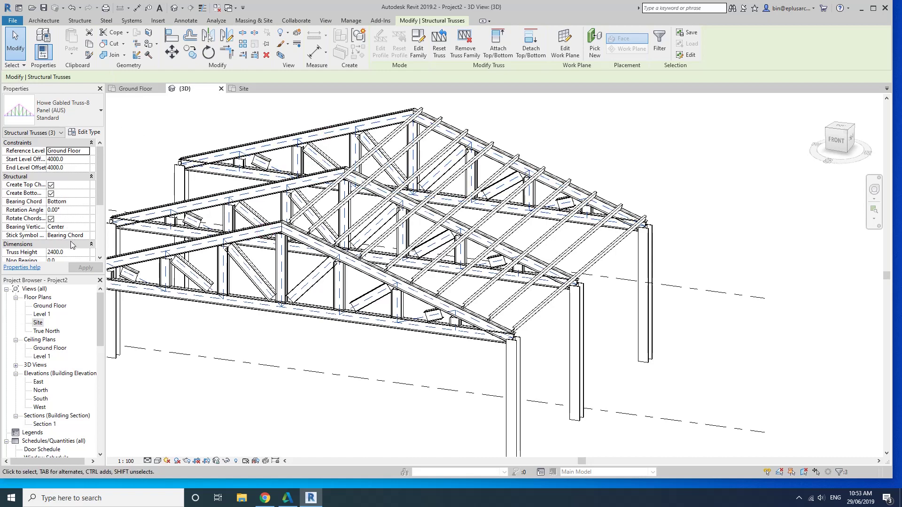
pyautogui.scroll(-1, 71, 246)
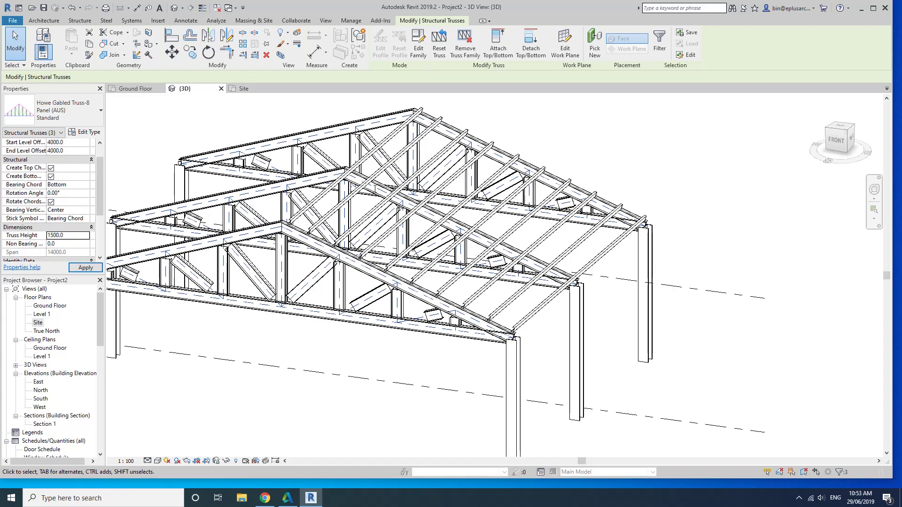
pyautogui.click(86, 267)
pyautogui.moveTo(463, 293)
pyautogui.keyDown('shift'); pyautogui.mouseDown(button='middle')
pyautogui.moveTo(589, 220)
pyautogui.moveTo(494, 235)
pyautogui.mouseUp(button='middle'); pyautogui.keyUp('shift')
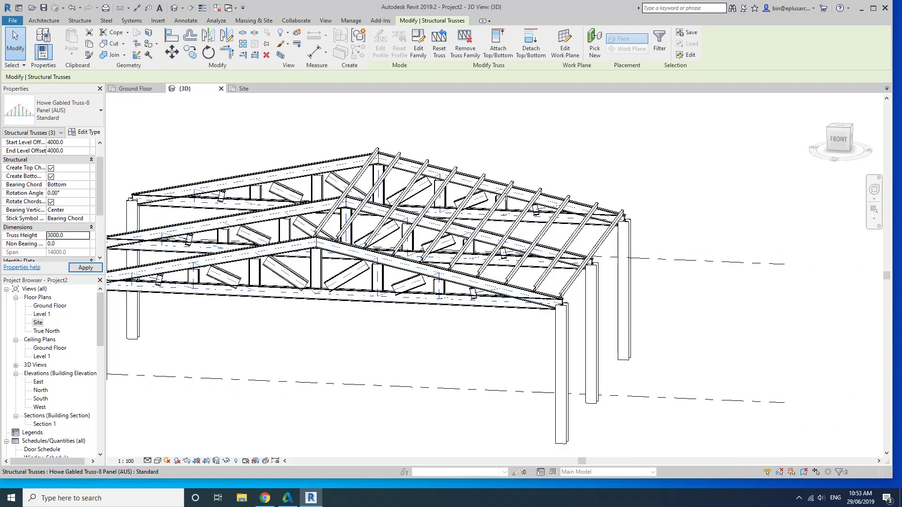
pyautogui.moveTo(493, 235)
pyautogui.keyDown('shift'); pyautogui.mouseDown(button='middle')
pyautogui.moveTo(370, 221)
pyautogui.moveTo(435, 291)
pyautogui.mouseUp(button='middle'); pyautogui.keyUp('shift')
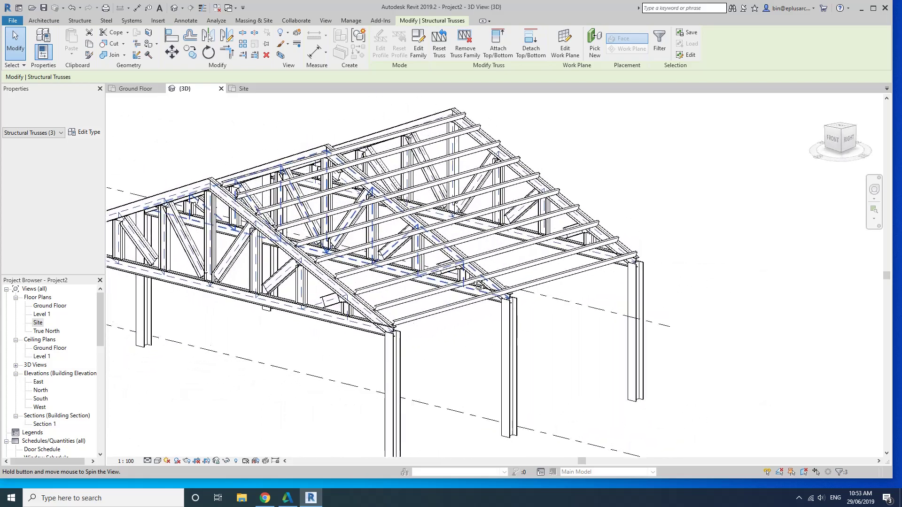